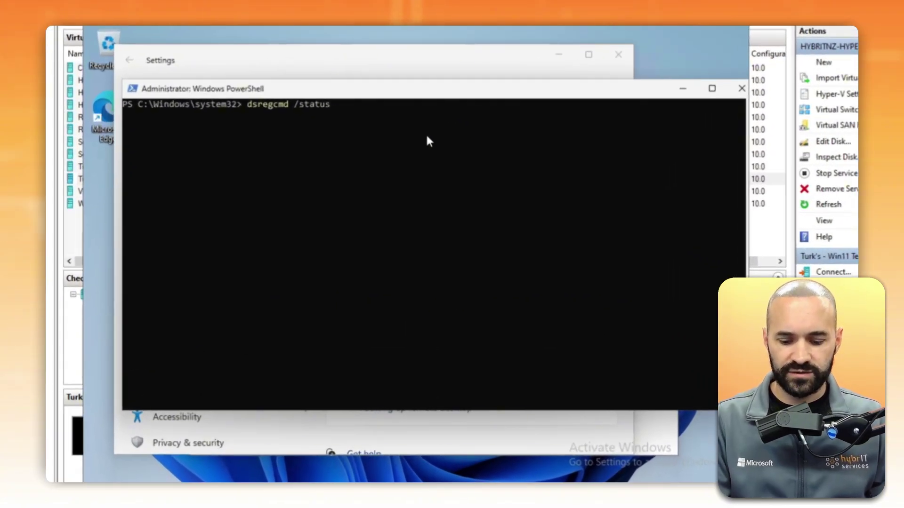
Step: Run dsregcmd /status and highlight AzureAdJoined : YES in the Device State output
{"action": "key", "text": "Return"}
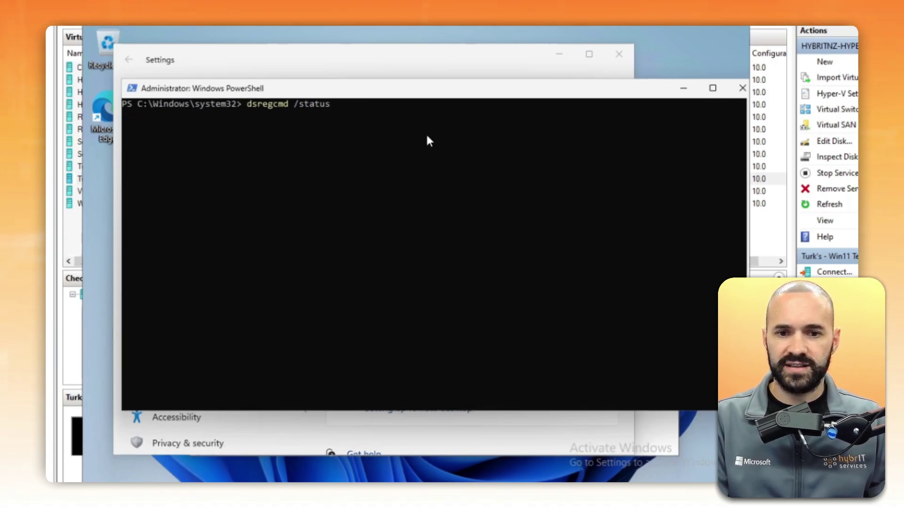
{"action": "key", "text": "Return"}
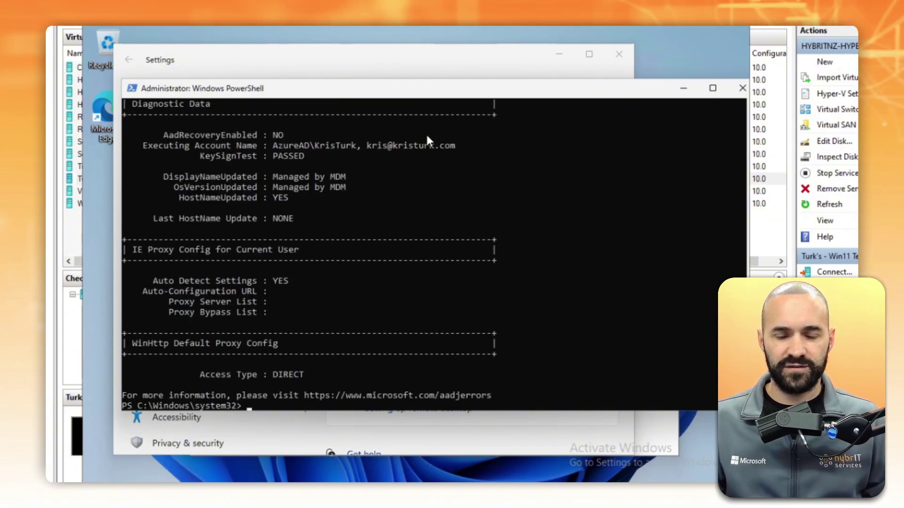
{"action": "scroll", "coordinate": [358, 242], "scroll_direction": "up", "scroll_amount": 18}
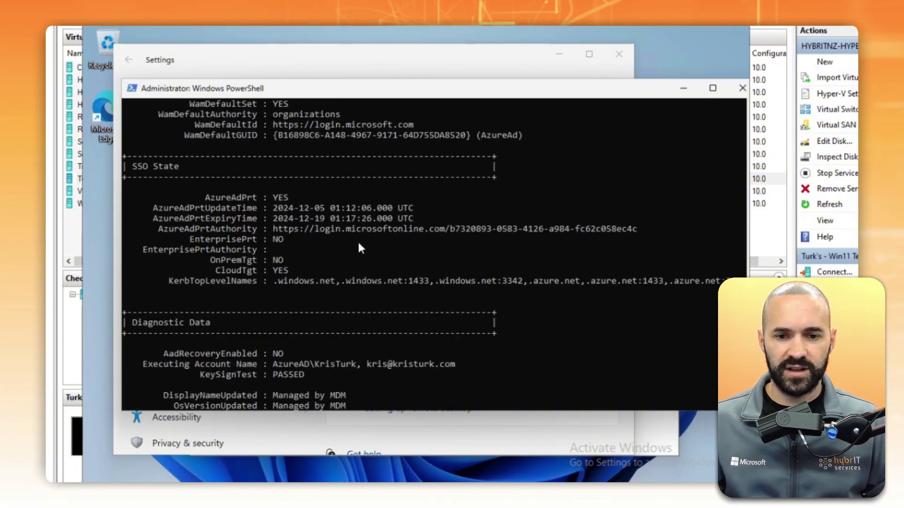
{"action": "scroll", "coordinate": [359, 245], "scroll_direction": "up", "scroll_amount": 12}
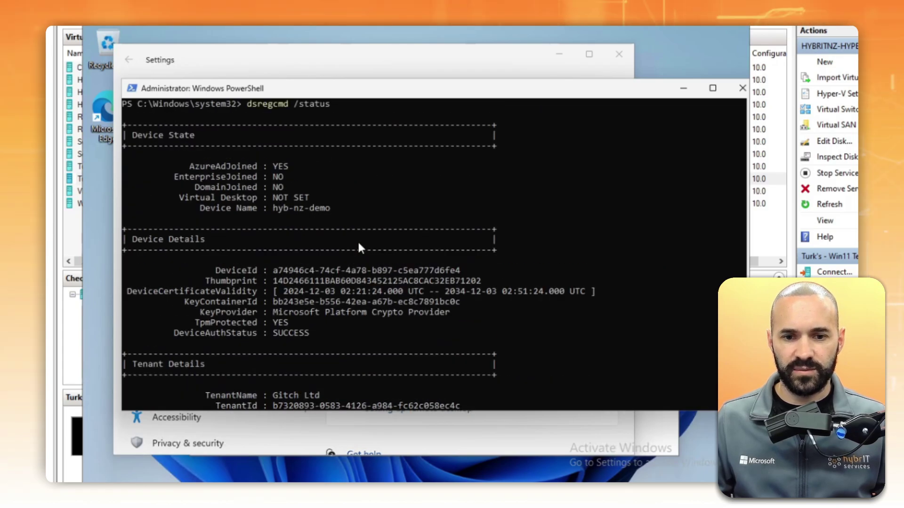
{"action": "left_click_drag", "start_coordinate": [189, 167], "coordinate": [291, 169]}
{"action": "scroll", "coordinate": [277, 172], "scroll_direction": "down", "scroll_amount": 3}
{"action": "key", "text": "Return"}
{"action": "key", "text": "Return"}
{"action": "key", "text": "Return"}
{"action": "key", "text": "Return"}
{"action": "key", "text": "Return"}
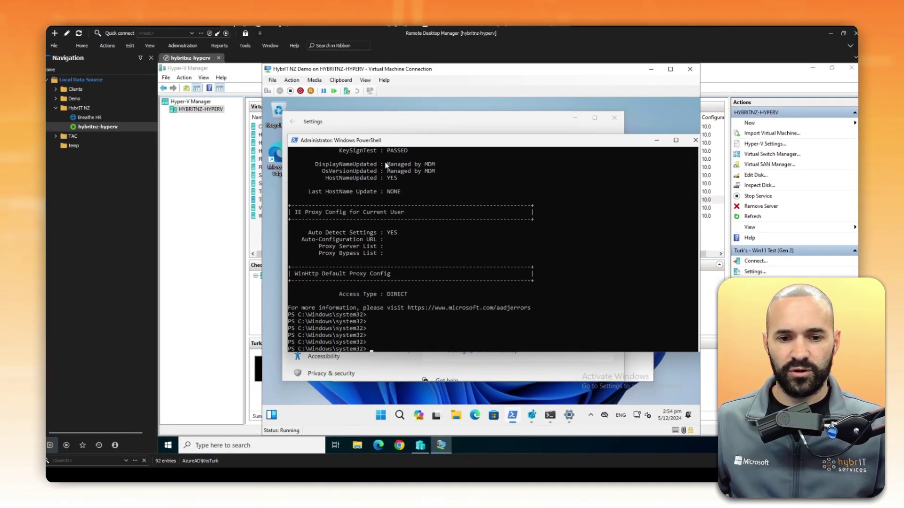
Step: Open Remote Desktop settings via a 'remote' search to check that NLA is required
{"action": "left_click", "coordinate": [400, 415]}
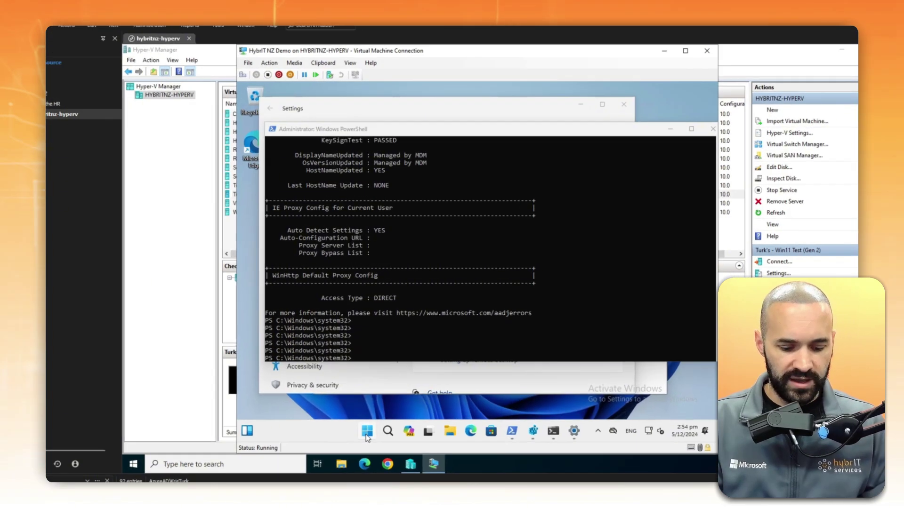
{"action": "type", "text": "remote"}
{"action": "key", "text": "Down"}
{"action": "key", "text": "Down"}
{"action": "key", "text": "Down"}
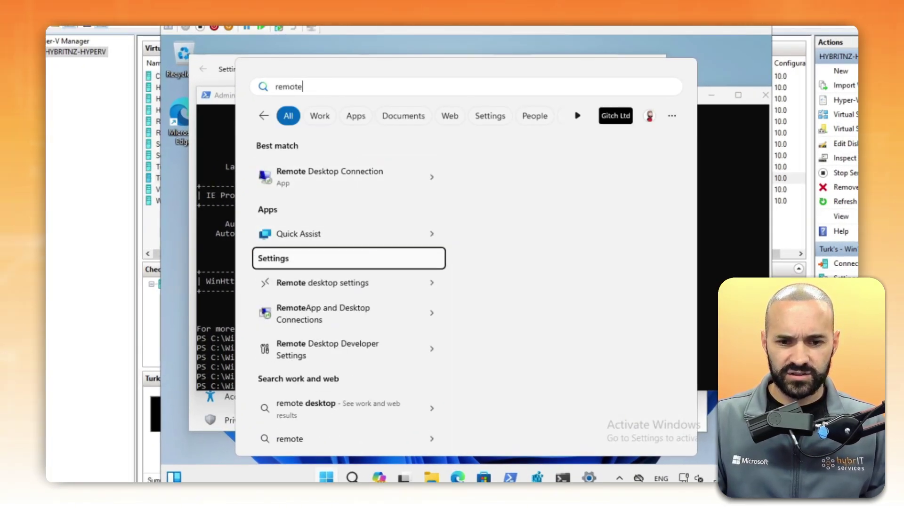
{"action": "key", "text": "Return"}
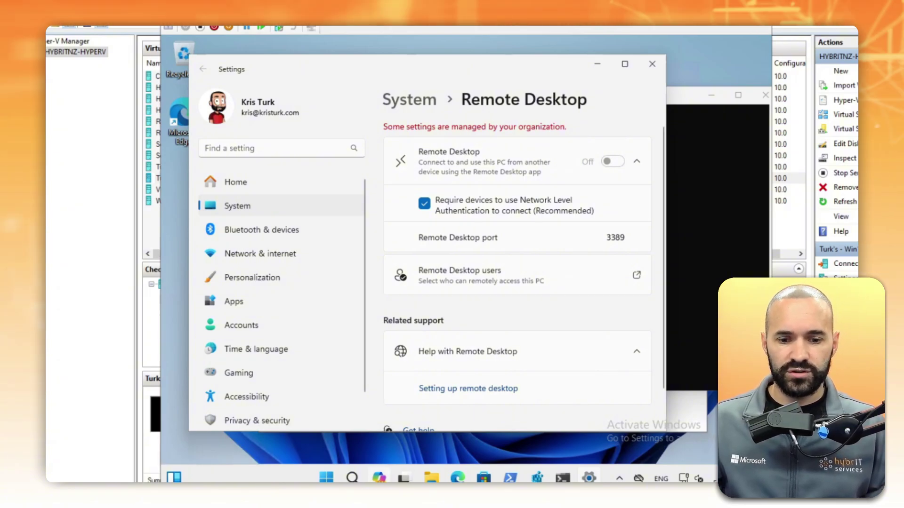
{"action": "key", "text": "super"}
{"action": "type", "text": "remote"}
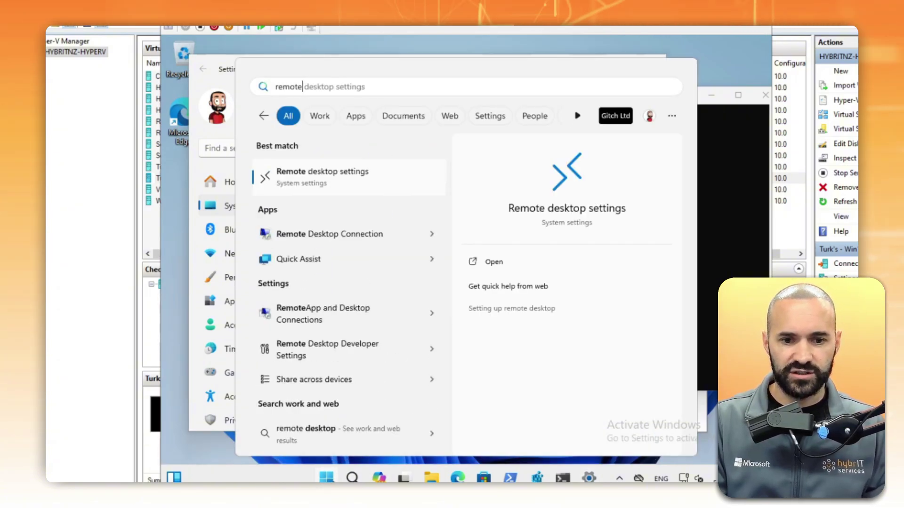
{"action": "left_click", "coordinate": [329, 175]}
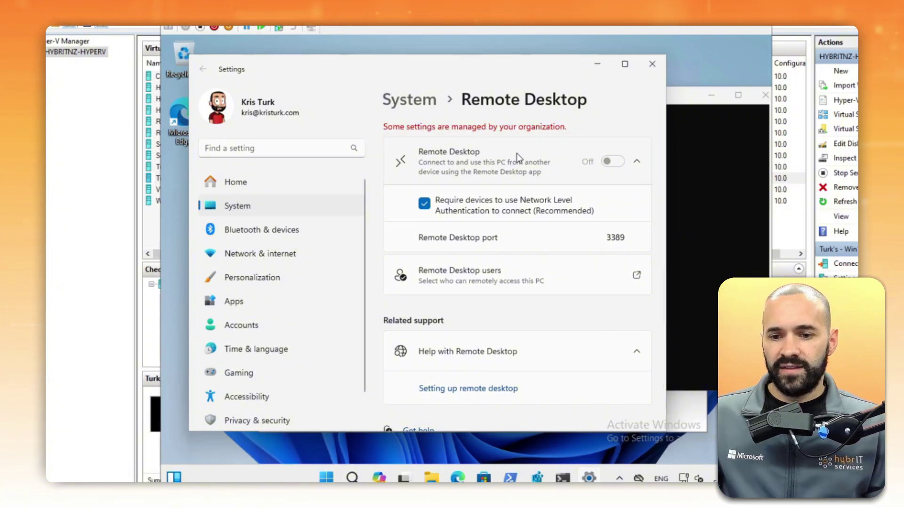
{"action": "left_click_drag", "start_coordinate": [469, 68], "coordinate": [463, 63]}
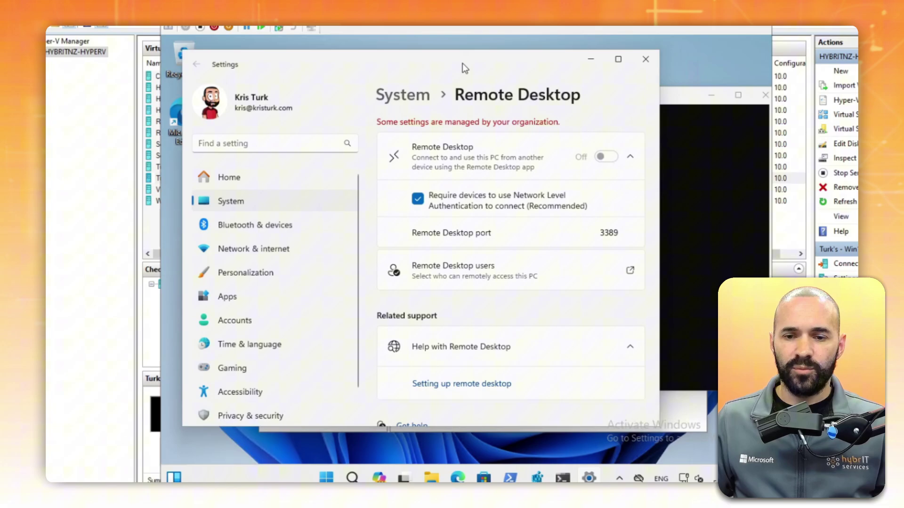
{"action": "left_click", "coordinate": [690, 99]}
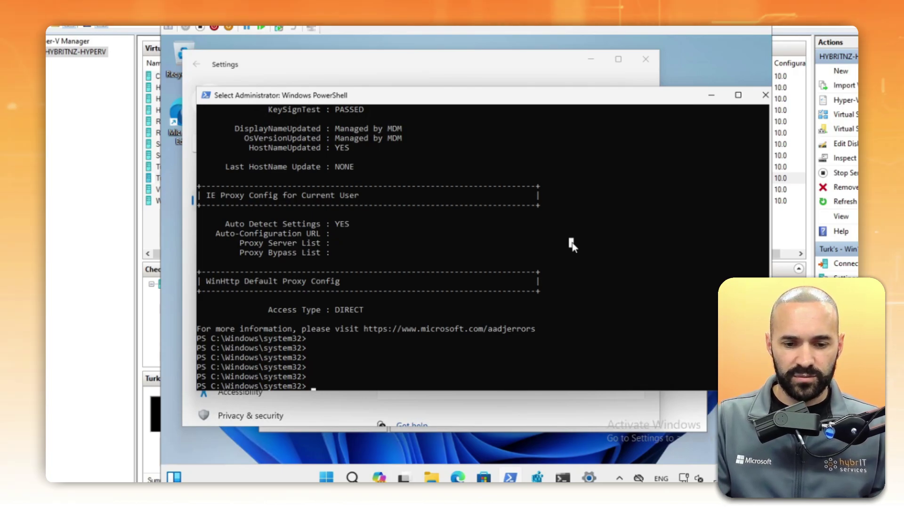
Step: Rerun the corrected net localgroup administrators azuread\<user> /add command, which reports the account is already a member
{"action": "key", "text": "Up"}
{"action": "key", "text": "Up"}
{"action": "key", "text": "Up"}
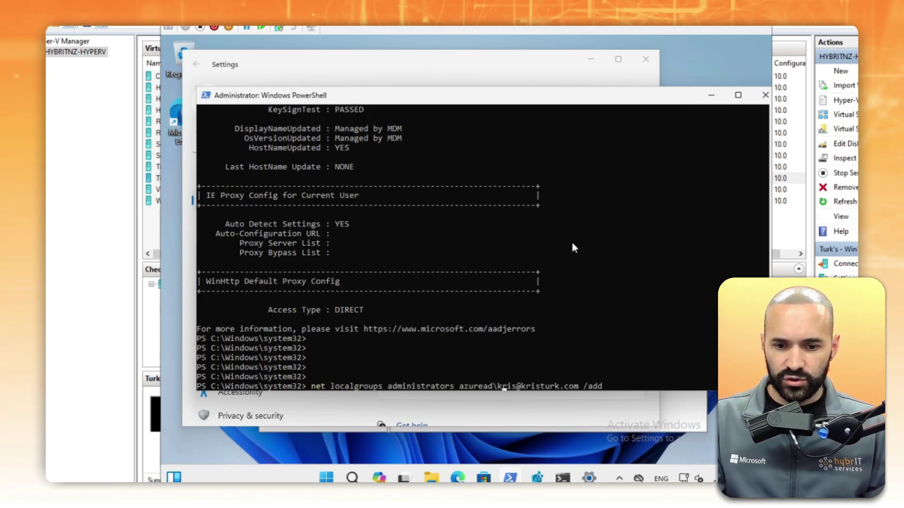
{"action": "key", "text": "Left"}
{"action": "key", "text": "Left"}
{"action": "key", "text": "Left"}
{"action": "key", "text": "Left"}
{"action": "key", "text": "Left"}
{"action": "key", "text": "Left"}
{"action": "key", "text": "Left"}
{"action": "key", "text": "Left"}
{"action": "key", "text": "Left"}
{"action": "key", "text": "Left"}
{"action": "key", "text": "Left"}
{"action": "key", "text": "Left"}
{"action": "key", "text": "Left"}
{"action": "key", "text": "Left"}
{"action": "key", "text": "Left"}
{"action": "key", "text": "Left"}
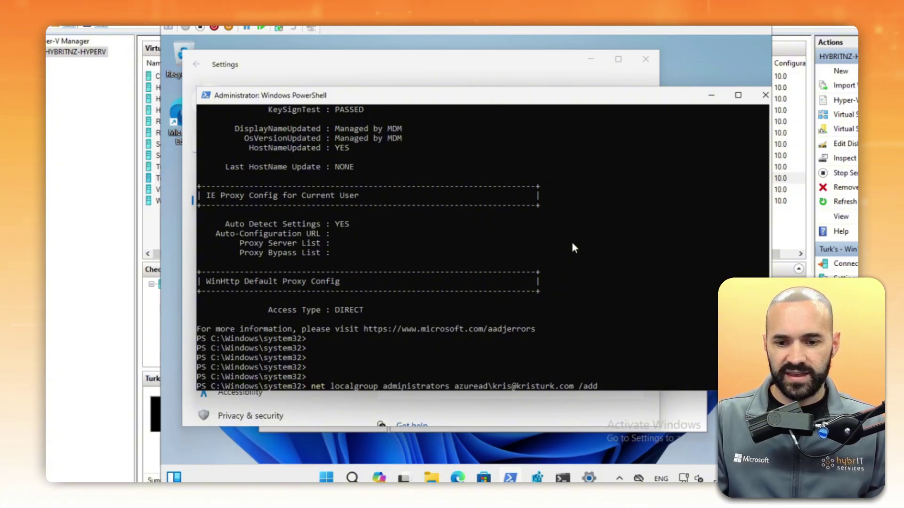
{"action": "key", "text": "Right"}
{"action": "key", "text": "Right"}
{"action": "key", "text": "Right"}
{"action": "key", "text": "Right"}
{"action": "key", "text": "Right"}
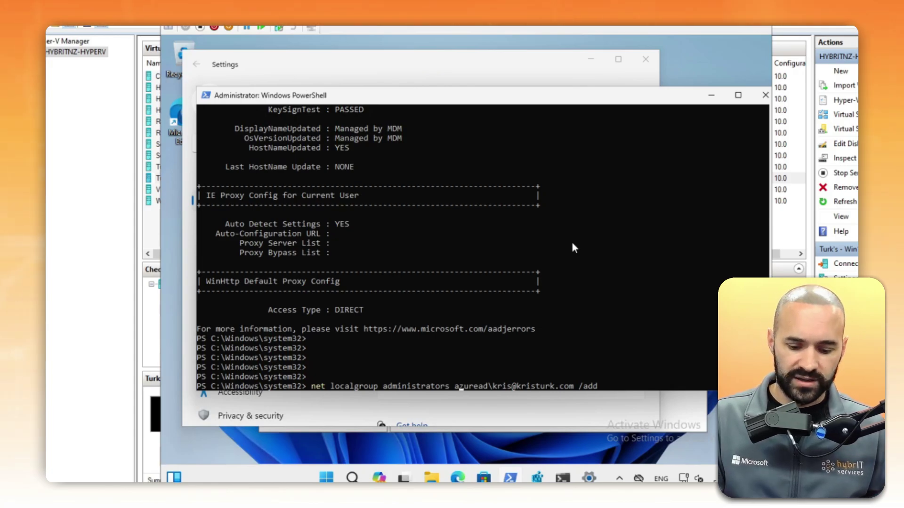
{"action": "key", "text": "Return"}
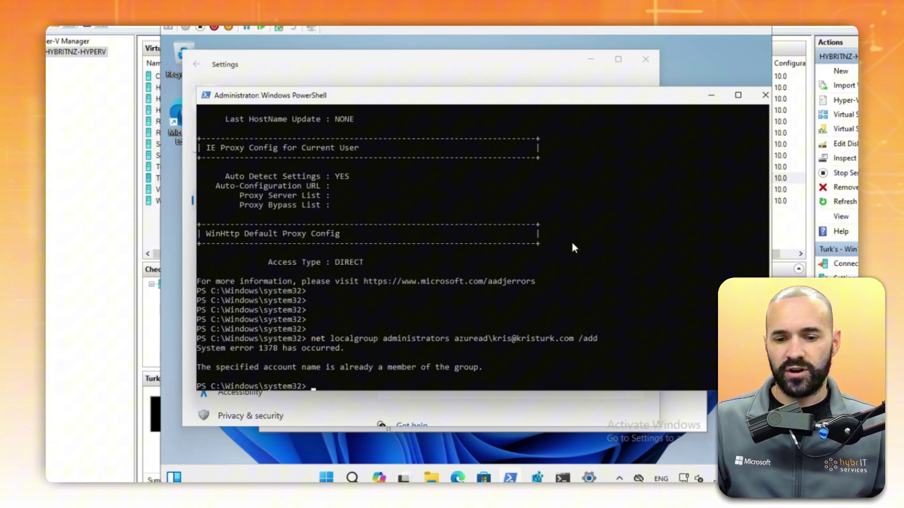
{"action": "key", "text": "Return"}
{"action": "key", "text": "Return"}
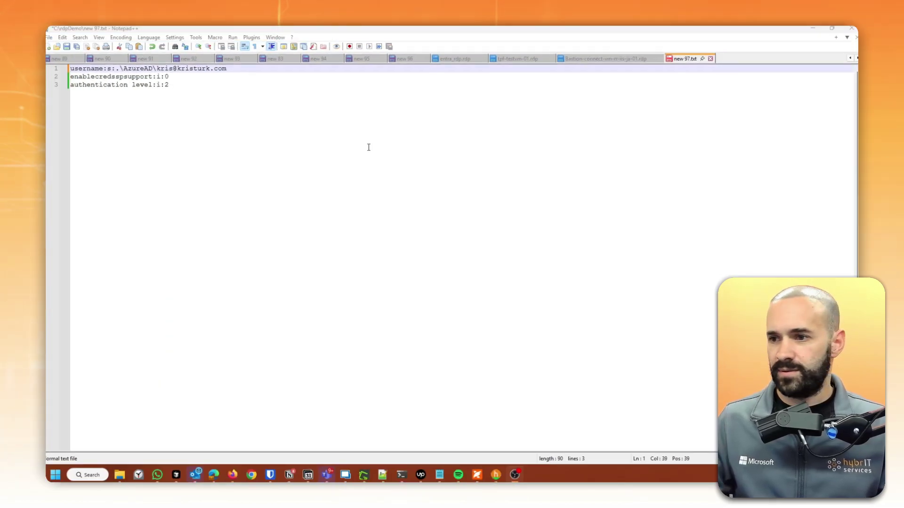
Step: Review the username, enablecredsspsupport:i:0 and authentication level:i:2 lines in new 97.txt
{"action": "left_click_drag", "start_coordinate": [168, 84], "coordinate": [64, 78]}
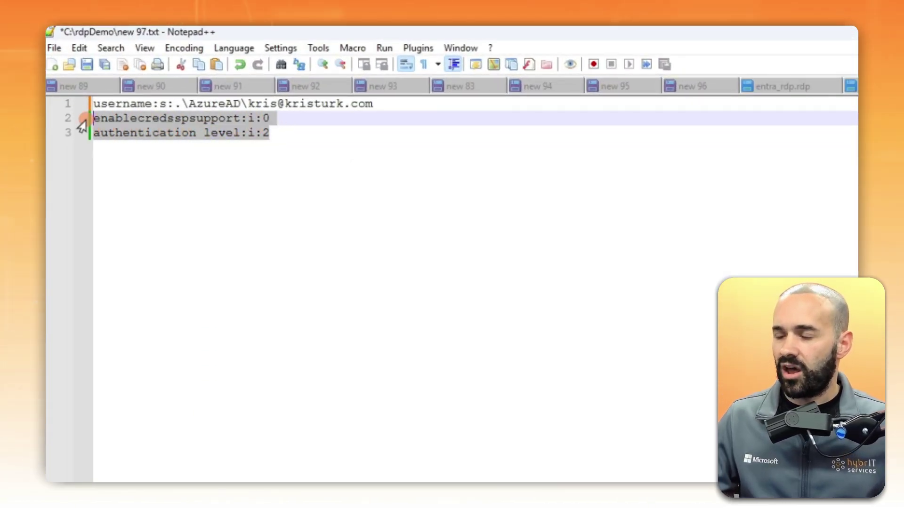
{"action": "left_click", "coordinate": [160, 137]}
{"action": "left_click_drag", "start_coordinate": [385, 104], "coordinate": [81, 101]}
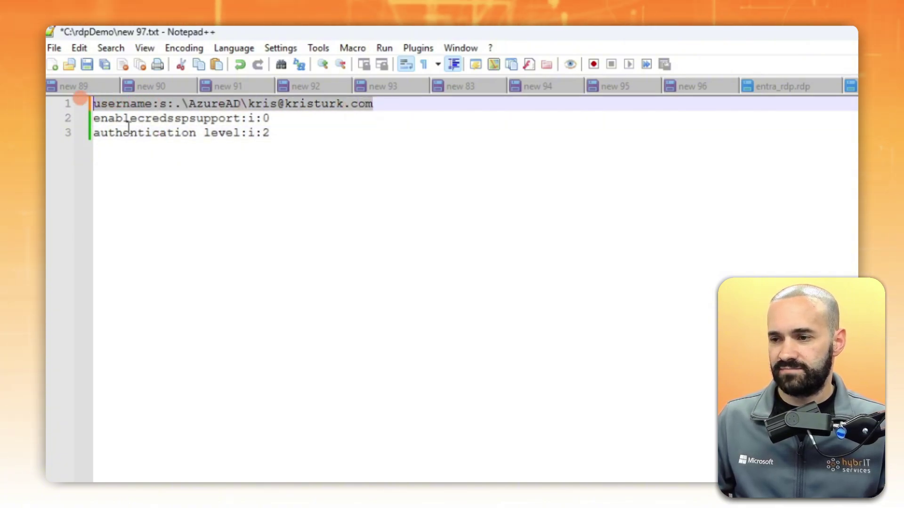
{"action": "left_click", "coordinate": [258, 149]}
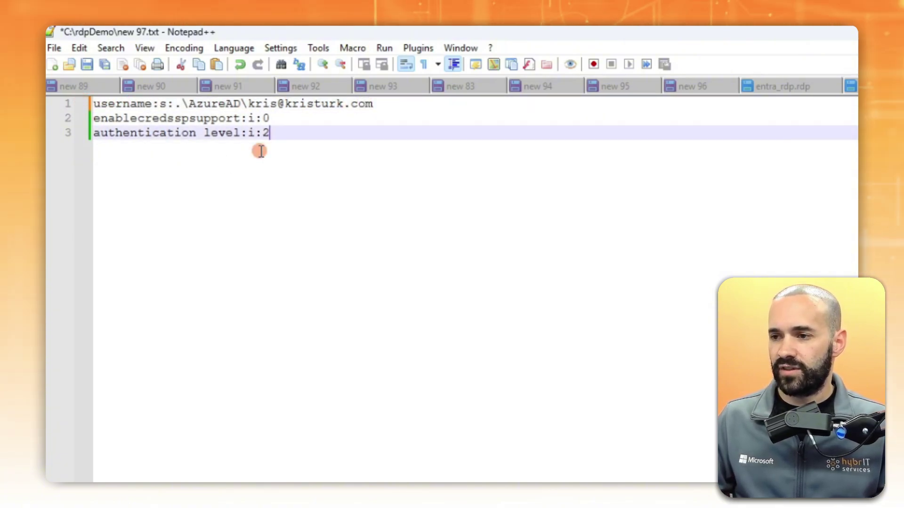
Step: Set up Save As with file name entraRdpBad.rdp and type All types (*.*)
{"action": "left_click", "coordinate": [54, 49]}
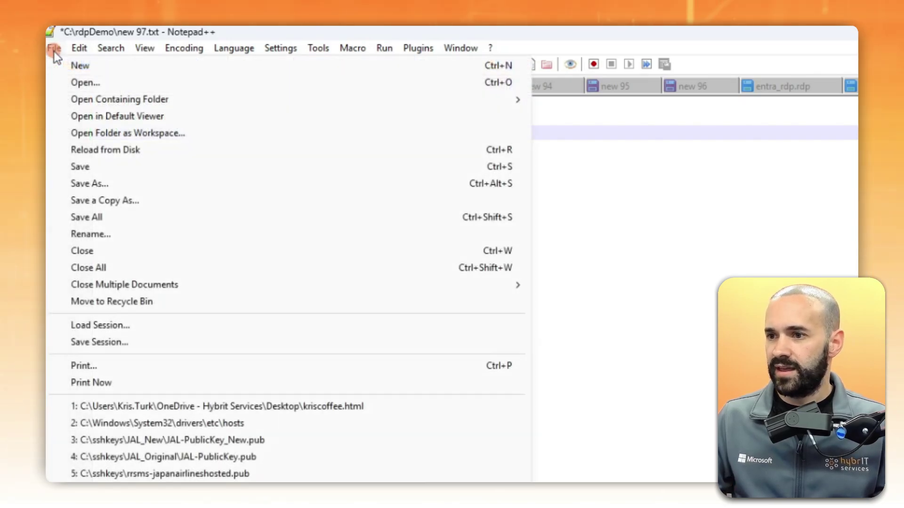
{"action": "left_click", "coordinate": [116, 181]}
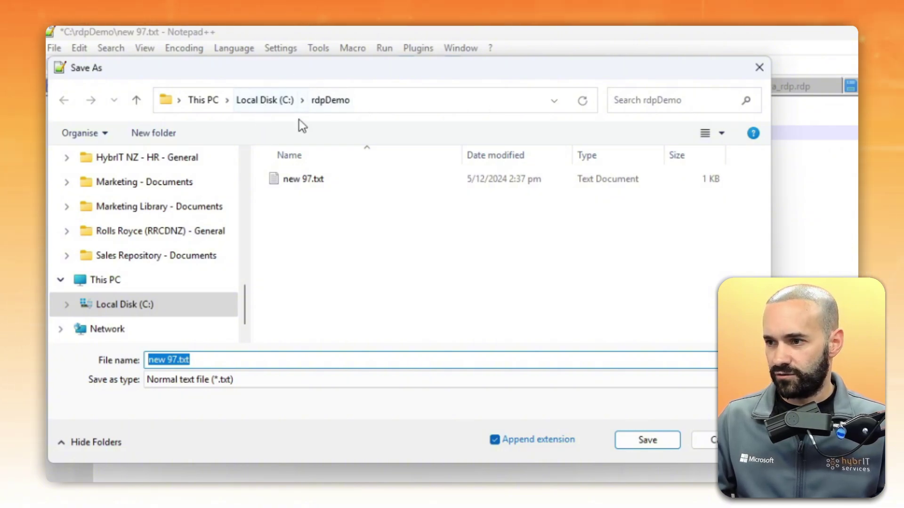
{"action": "left_click", "coordinate": [244, 359]}
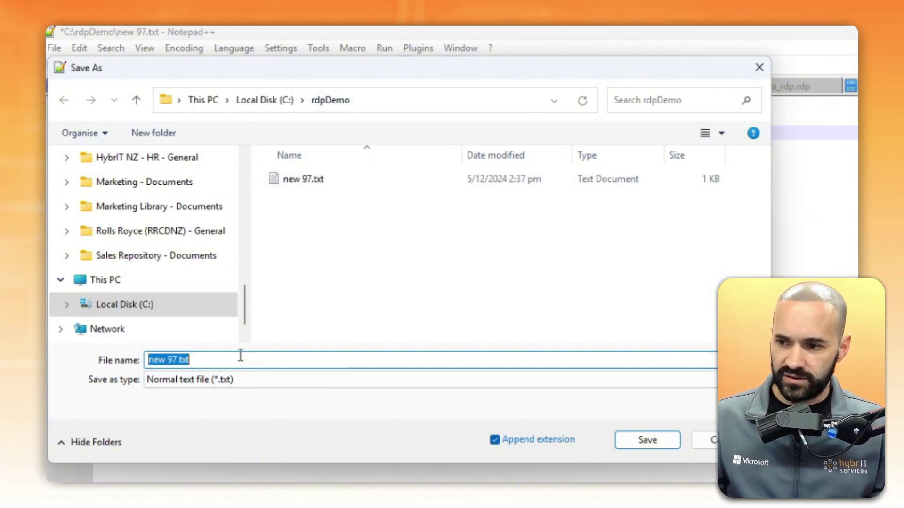
{"action": "type", "text": "entraRdp"}
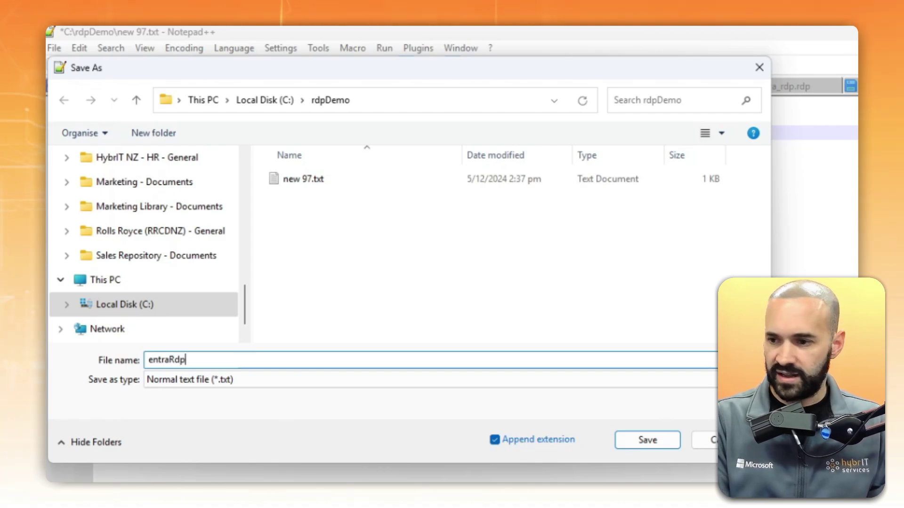
{"action": "type", "text": "Bad.rdp"}
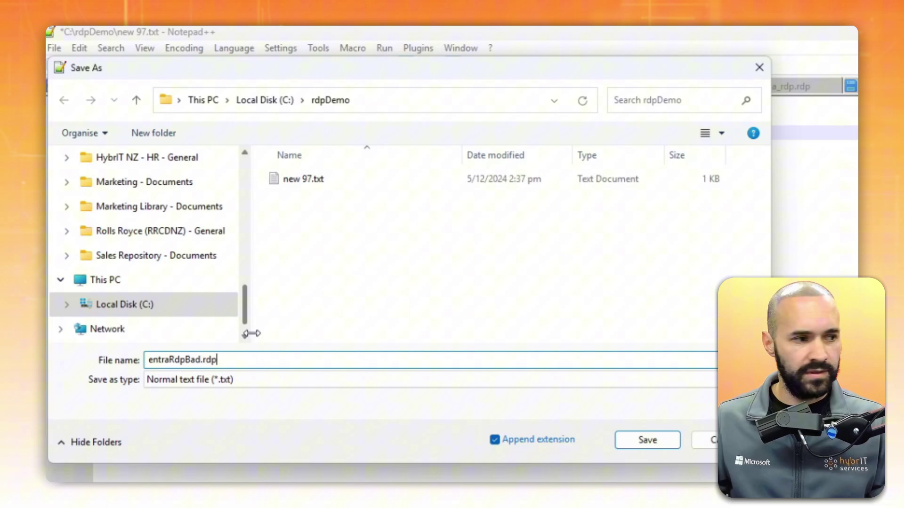
{"action": "left_click", "coordinate": [330, 380]}
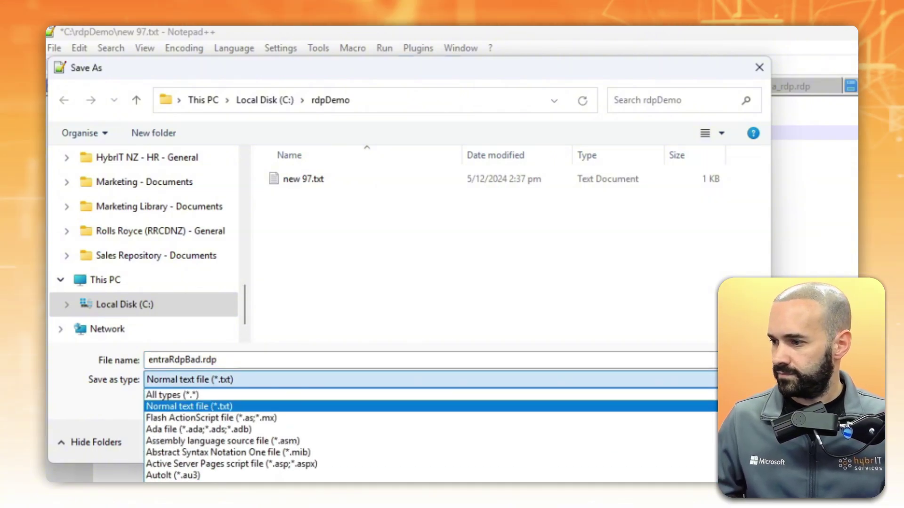
{"action": "key", "text": "Up"}
{"action": "key", "text": "Return"}
Step: Save entraRdpBad.rdp in C:\rdpDemo and launch it from File Explorer
{"action": "left_click", "coordinate": [659, 436]}
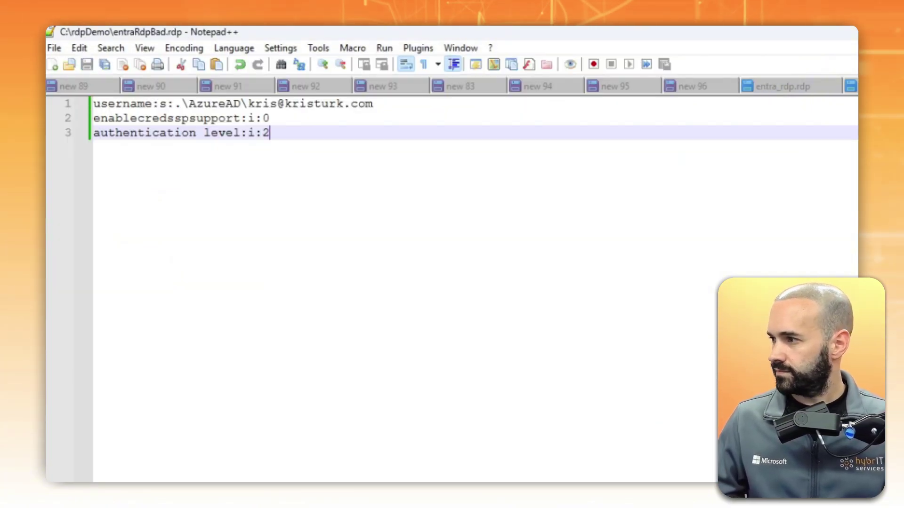
{"action": "left_click", "coordinate": [121, 475]}
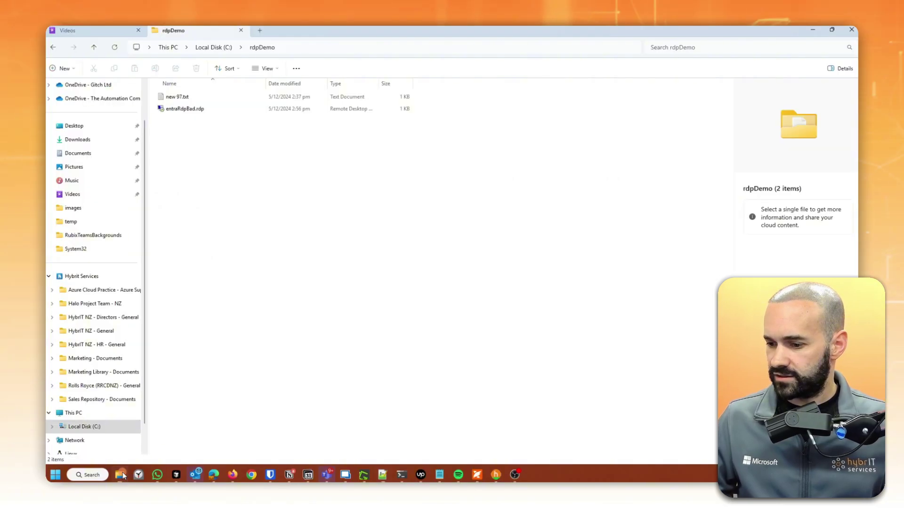
{"action": "left_click", "coordinate": [198, 110]}
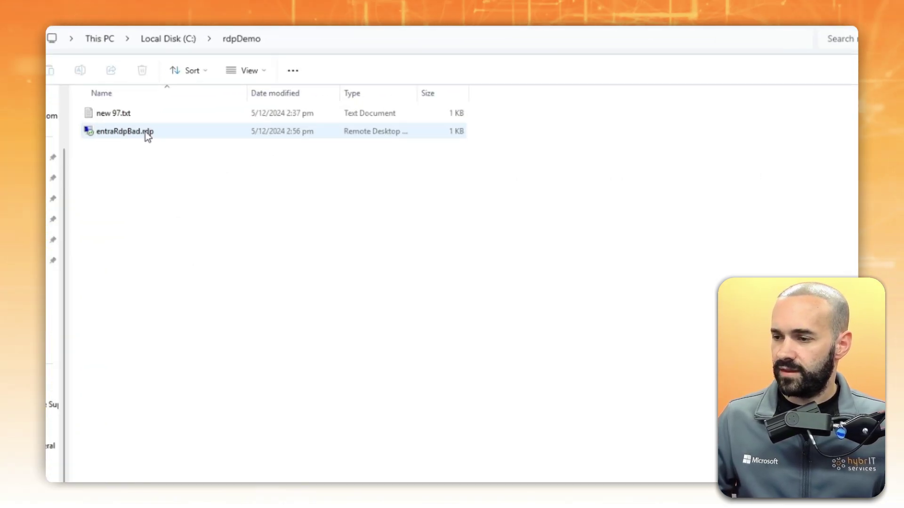
{"action": "double_click", "coordinate": [141, 131]}
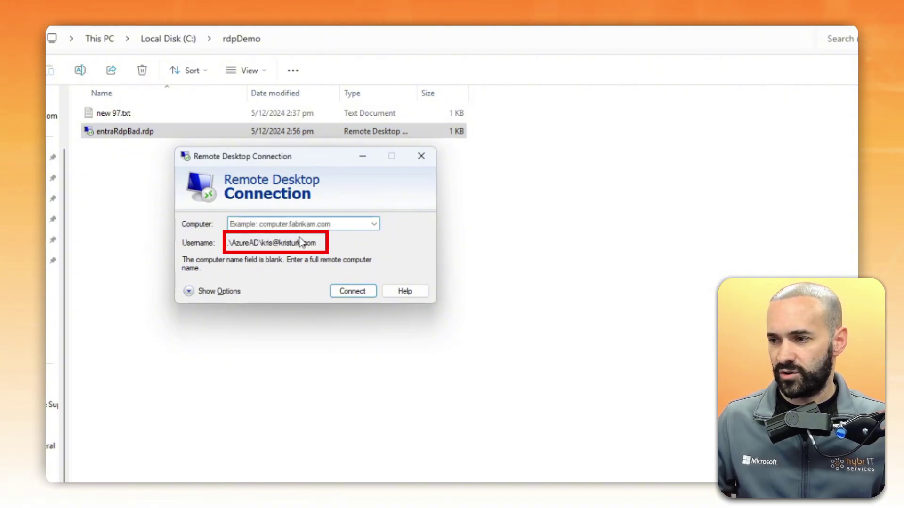
Step: Connect to hyb-nz-demo past the publisher warning and view the NLA error 0xb09 details
{"action": "left_click", "coordinate": [271, 226]}
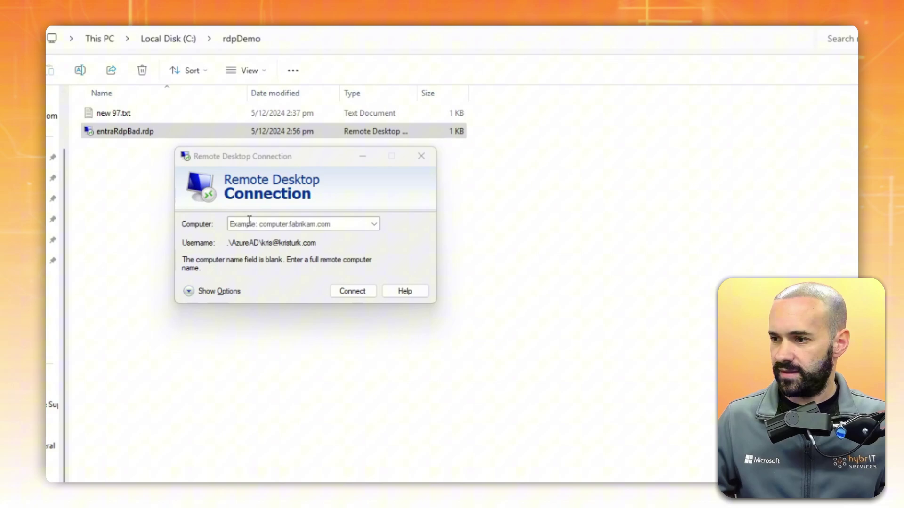
{"action": "left_click", "coordinate": [250, 220]}
{"action": "type", "text": "hyb-nz-demo"}
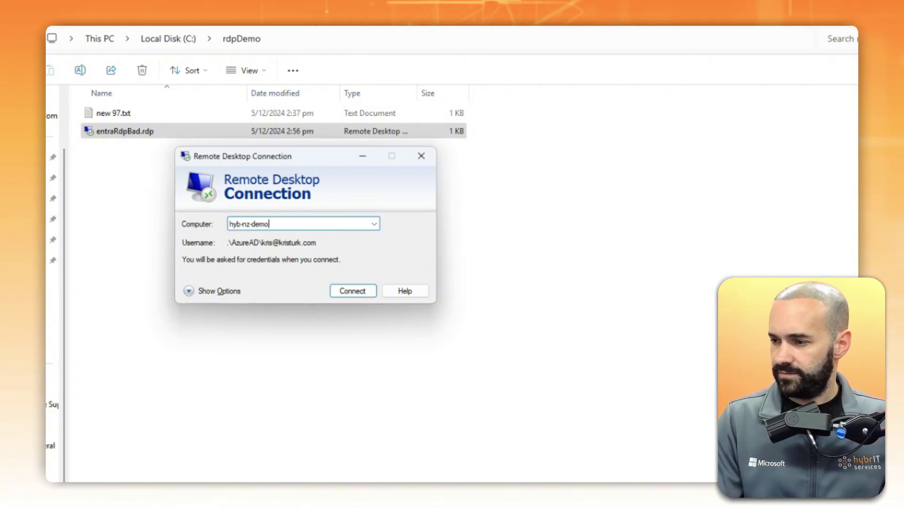
{"action": "key", "text": "Return"}
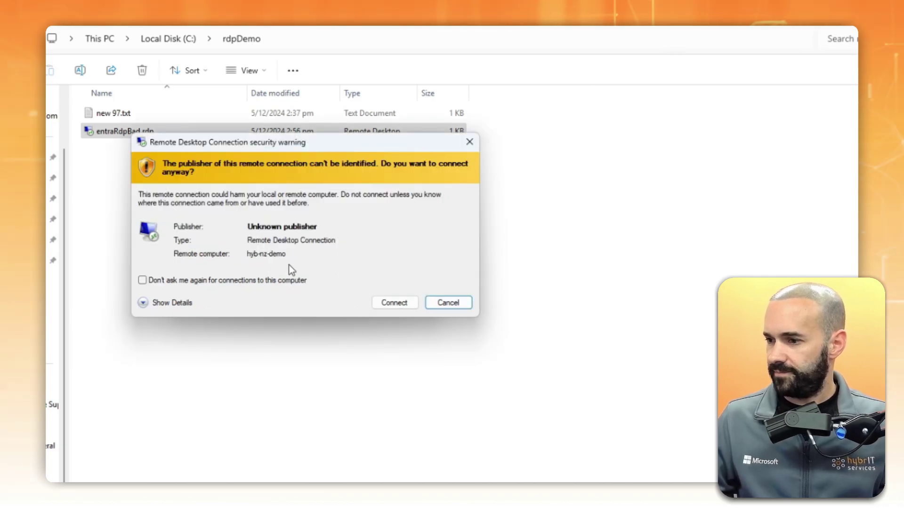
{"action": "left_click", "coordinate": [252, 281]}
{"action": "left_click", "coordinate": [382, 302]}
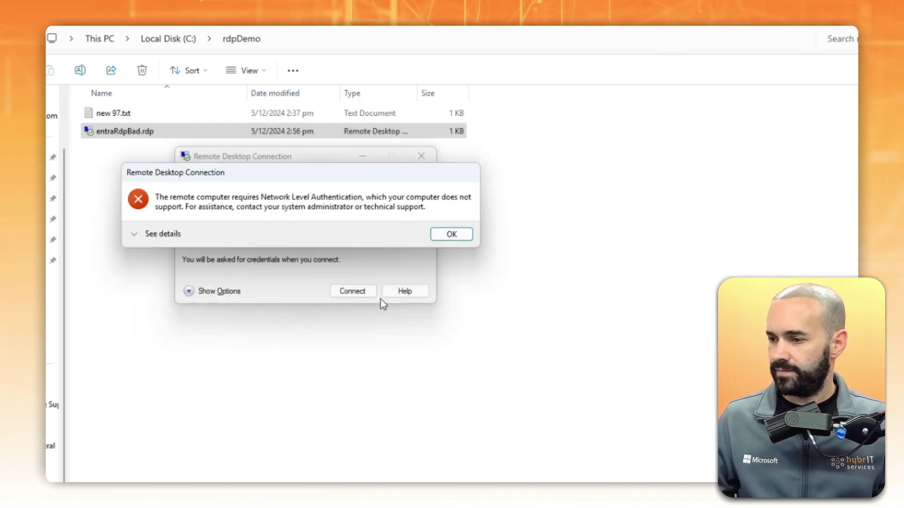
{"action": "left_click", "coordinate": [135, 235]}
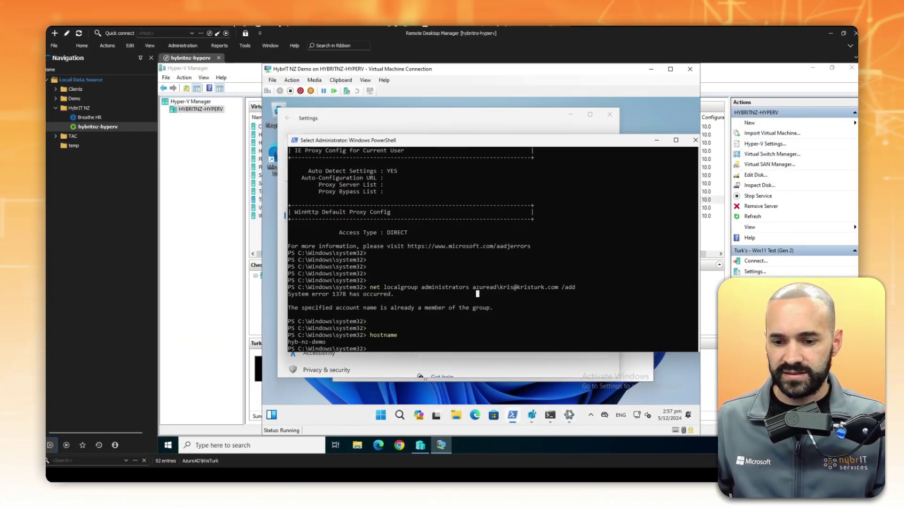
Step: Uncheck 'Require devices to use Network Level Authentication' and proceed anyway
{"action": "left_click", "coordinate": [560, 364]}
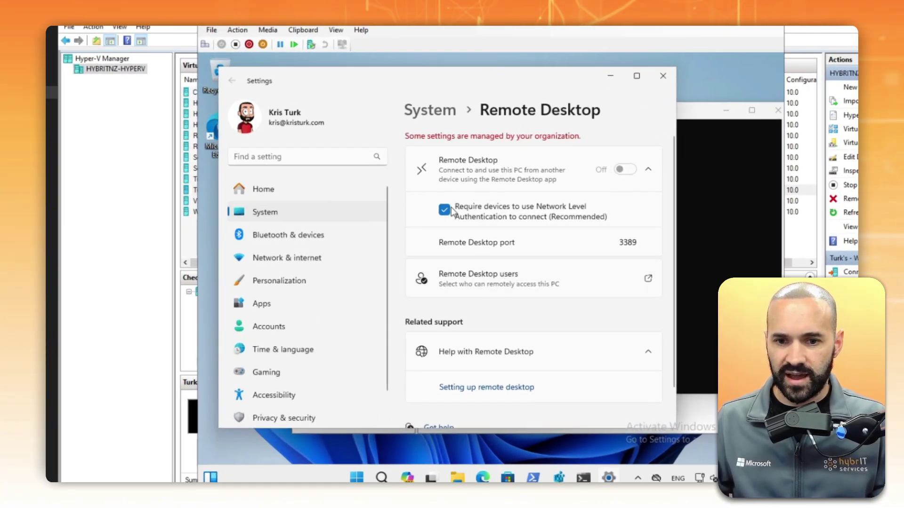
{"action": "left_click", "coordinate": [446, 213]}
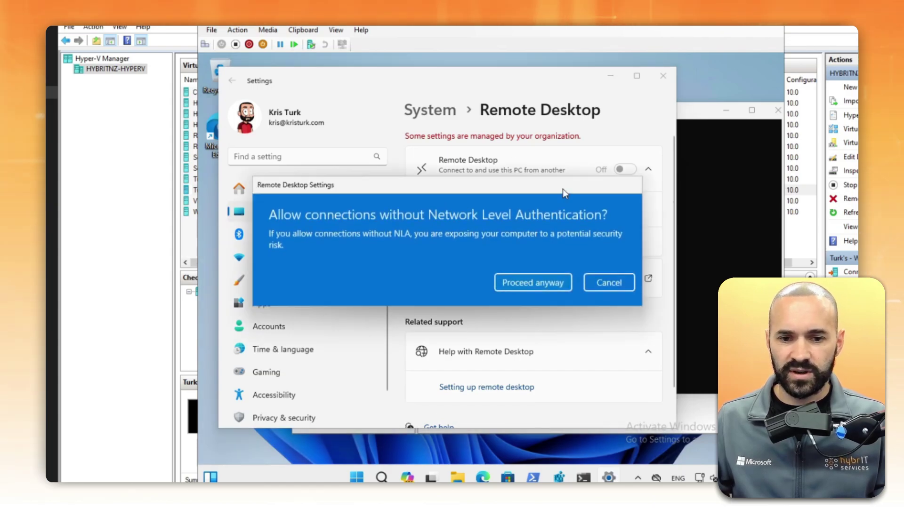
{"action": "left_click", "coordinate": [533, 283]}
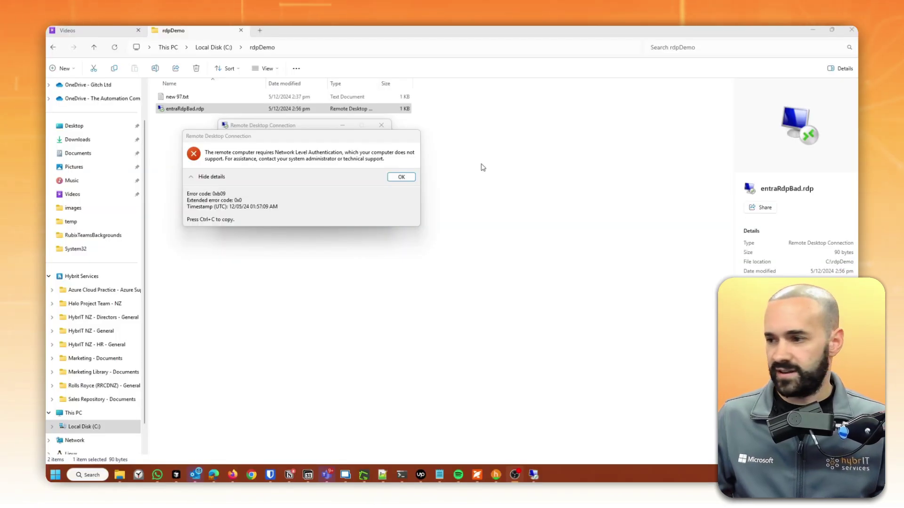
Step: Dismiss the NLA error dialogs and connect to hyb-nz-demo
{"action": "left_click", "coordinate": [401, 176]}
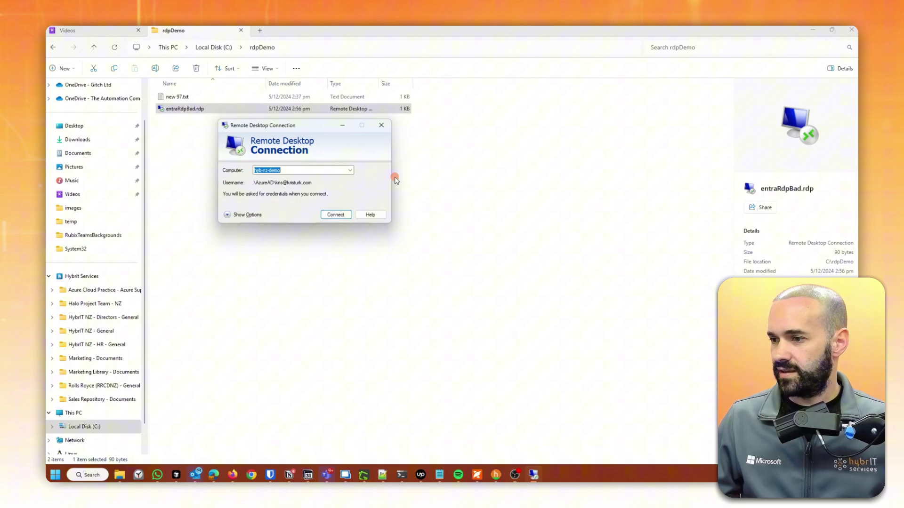
{"action": "left_click", "coordinate": [335, 213]}
{"action": "left_click", "coordinate": [189, 112]}
{"action": "type", "text": "hyb"}
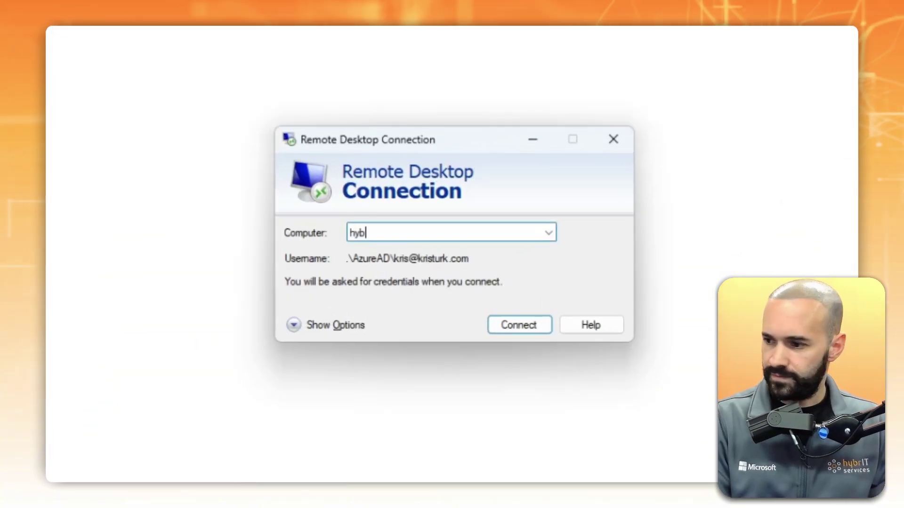
{"action": "left_click", "coordinate": [515, 333]}
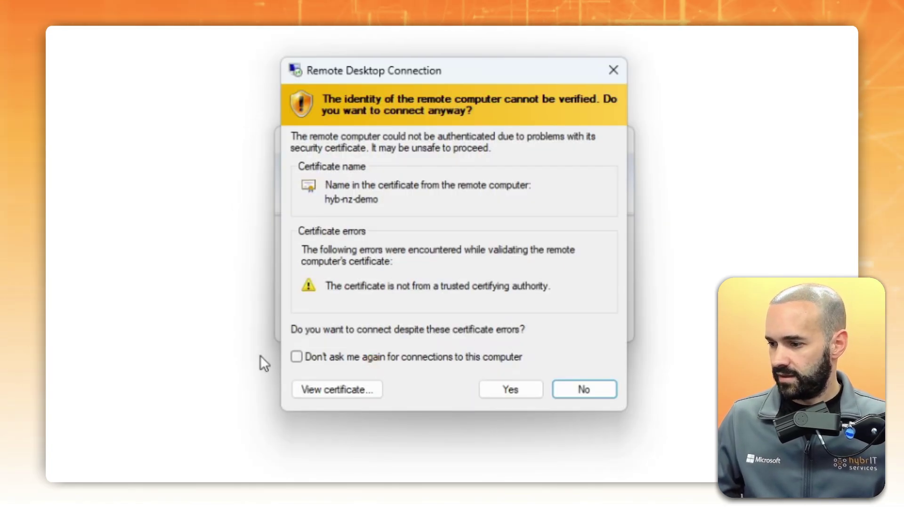
Step: Accept the untrusted certificate and sign in with the account password
{"action": "left_click", "coordinate": [501, 389]}
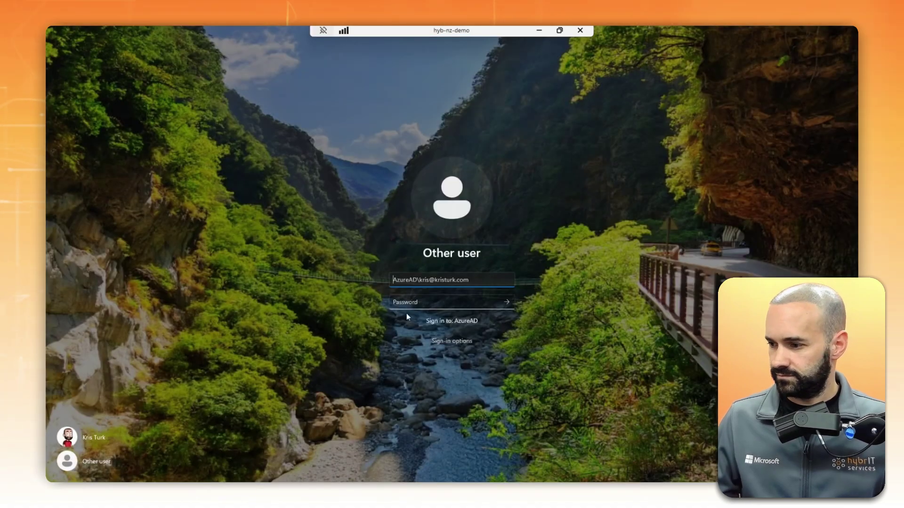
{"action": "type", "text": "********"}
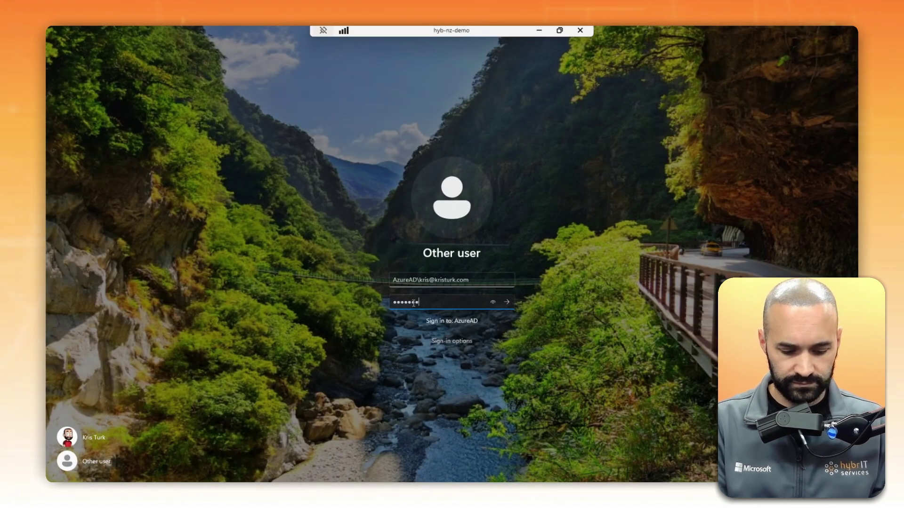
{"action": "key", "text": "Return"}
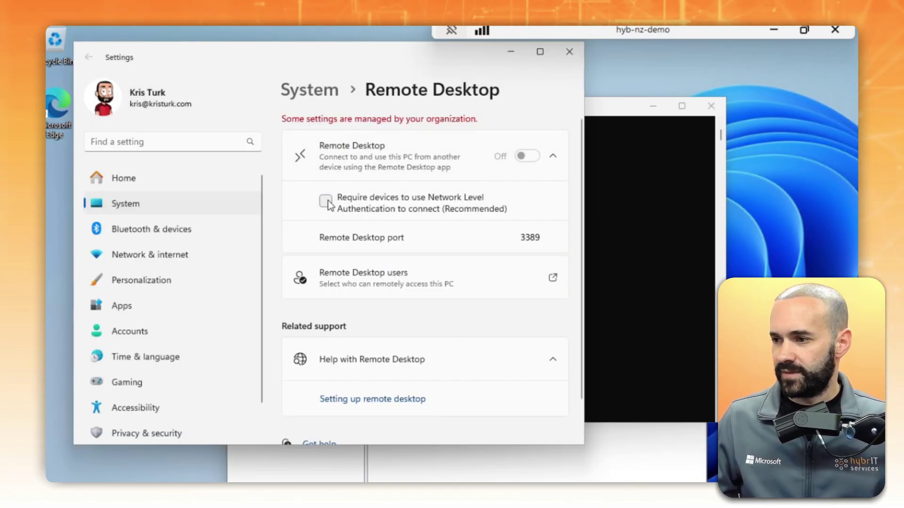
Step: Require Network Level Authentication again and end the remote session
{"action": "left_click", "coordinate": [326, 201]}
{"action": "left_click", "coordinate": [438, 277]}
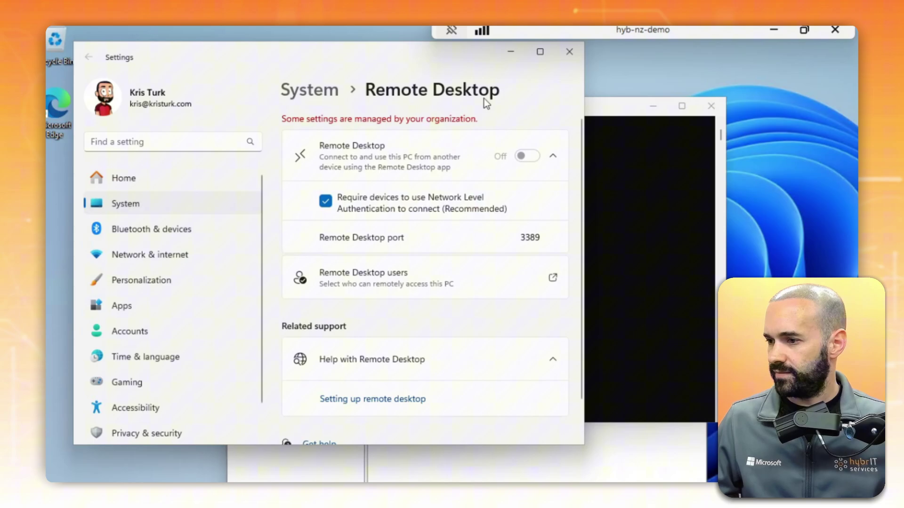
{"action": "left_click", "coordinate": [839, 37]}
{"action": "left_click", "coordinate": [685, 383]}
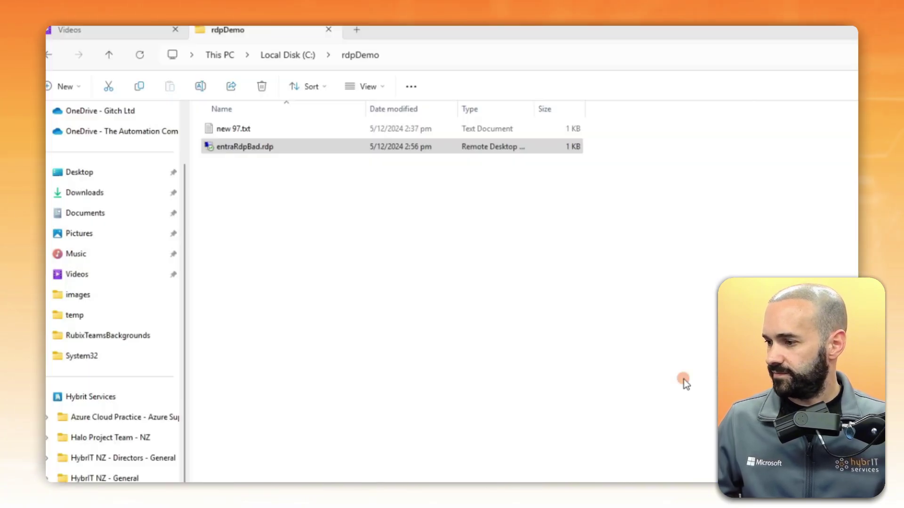
Step: Retry entraRdpBad.rdp against hyb-nz-demo, which fails with the NLA error
{"action": "left_click", "coordinate": [271, 148]}
{"action": "double_click", "coordinate": [273, 156]}
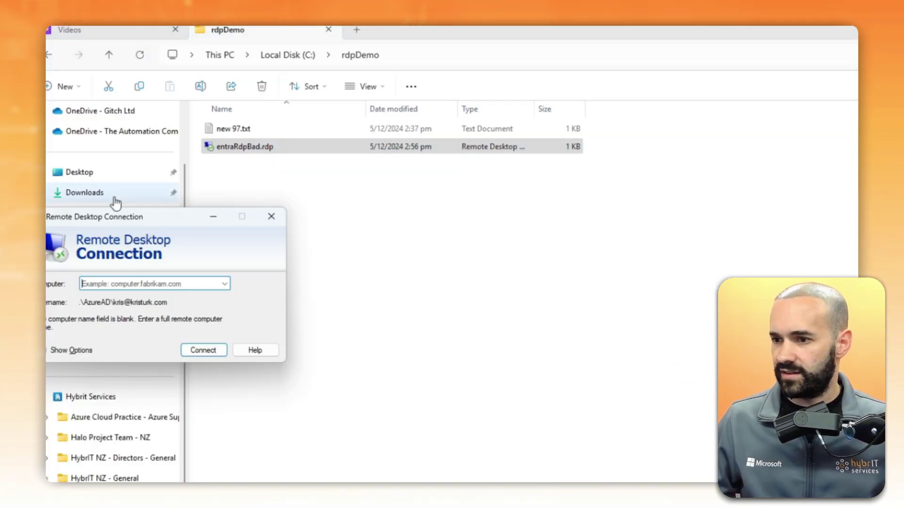
{"action": "left_click_drag", "start_coordinate": [121, 215], "coordinate": [390, 216]}
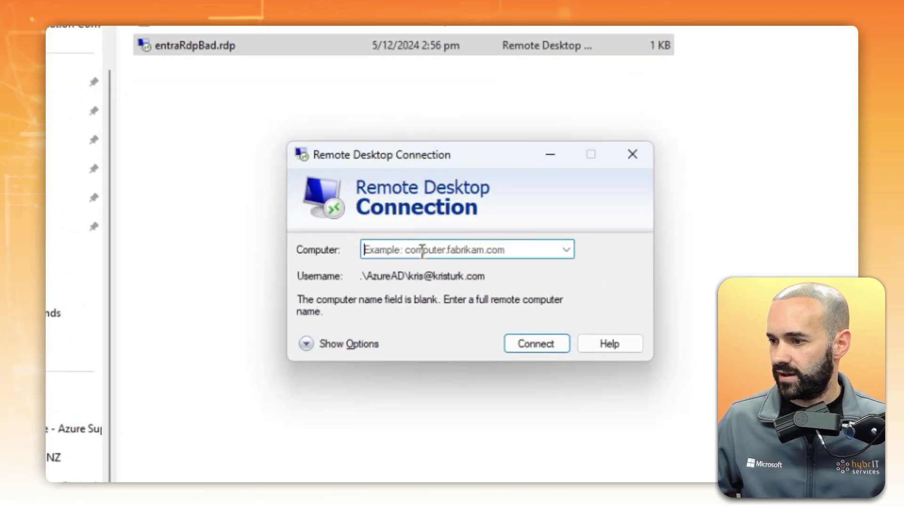
{"action": "type", "text": "hyb-nz-demo"}
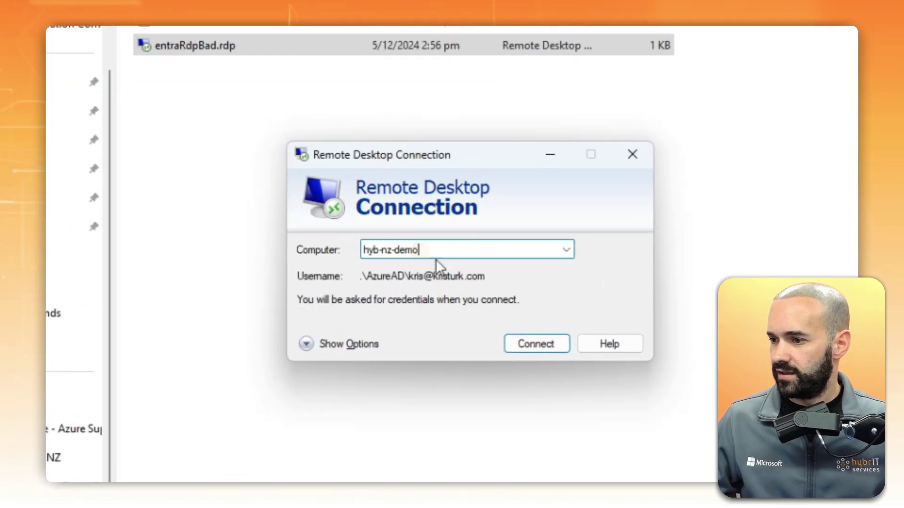
{"action": "left_click", "coordinate": [539, 348]}
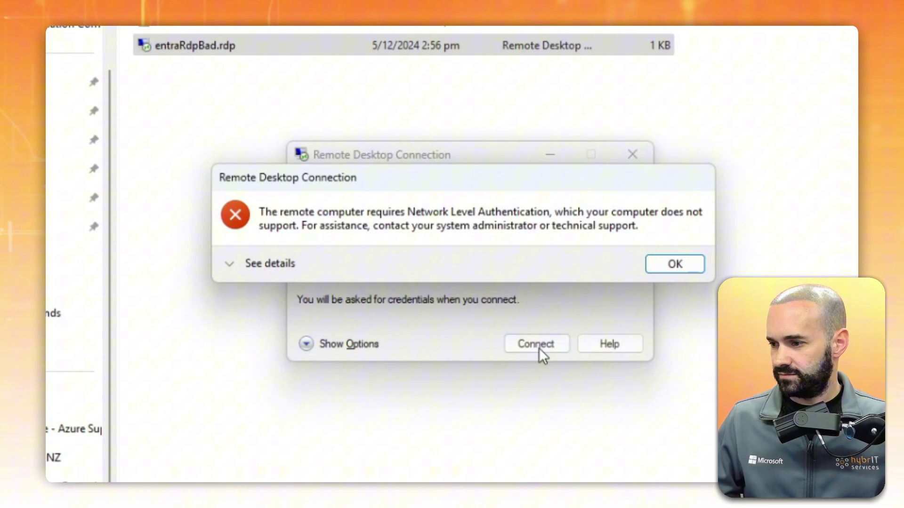
Step: Dismiss the NLA error and look over the RDP file's text contents
{"action": "key", "text": "Return"}
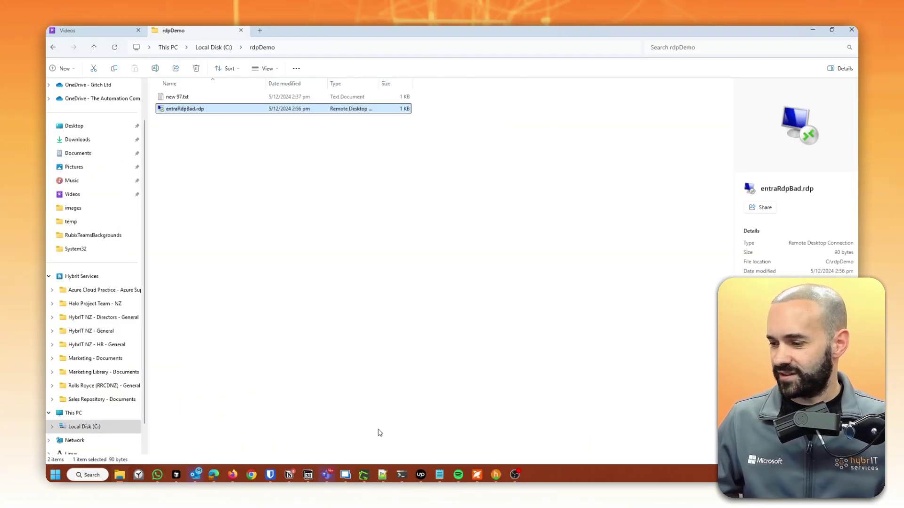
{"action": "left_click", "coordinate": [382, 475]}
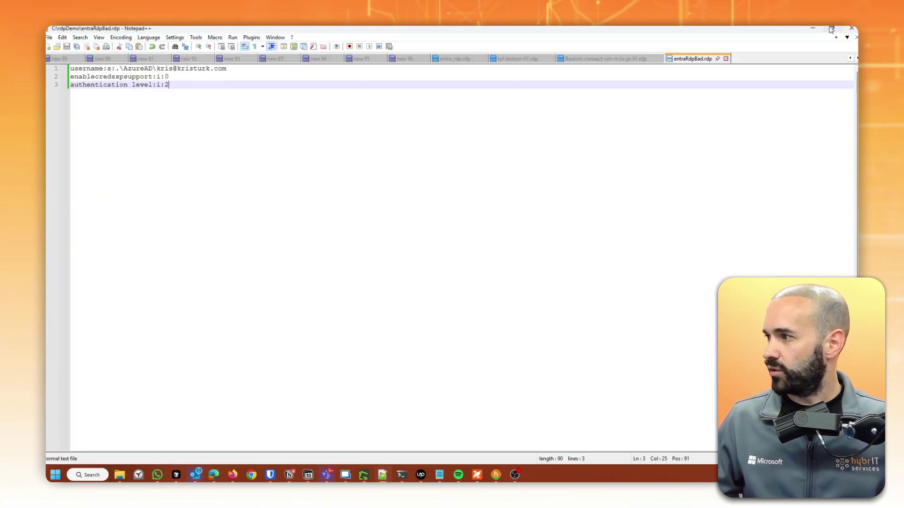
{"action": "left_click", "coordinate": [801, 30]}
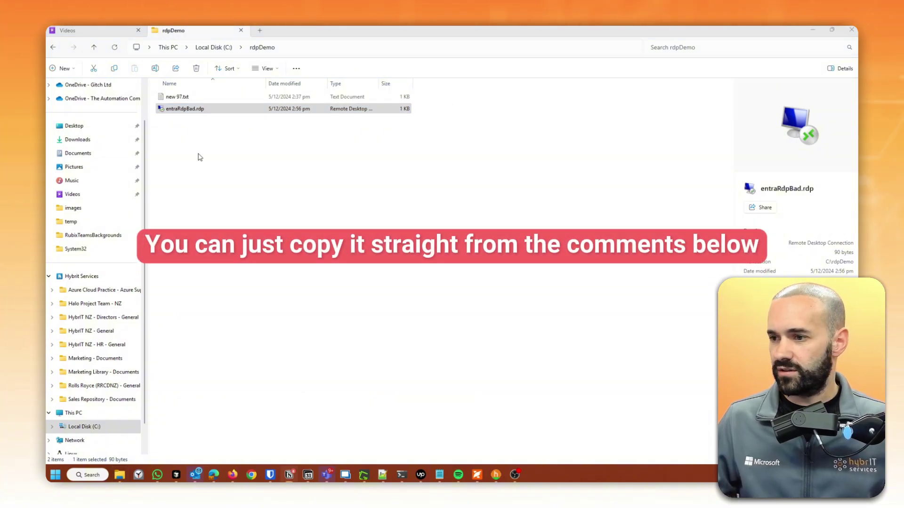
Step: Add enablerdsaadauth:i:1 to entraRdpBad.rdp in Notepad and start renaming it to entraRdpGood.rdp
{"action": "right_click", "coordinate": [195, 109]}
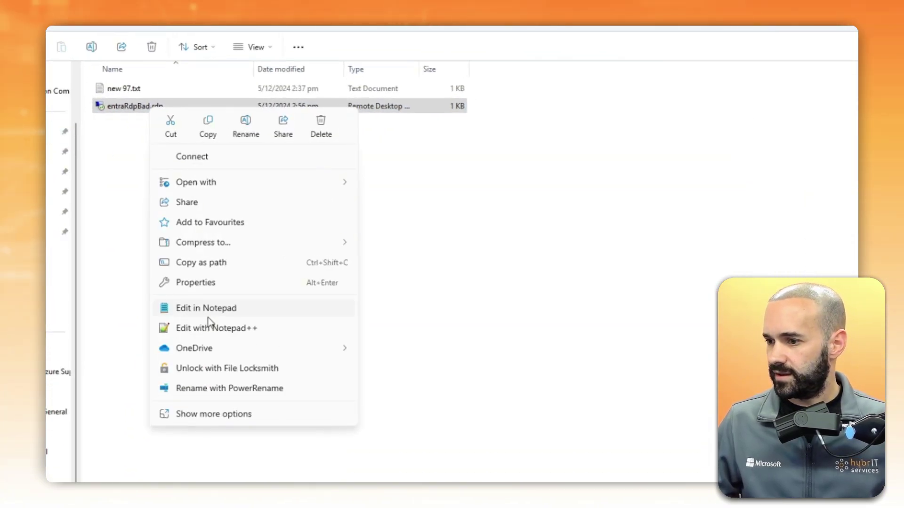
{"action": "left_click", "coordinate": [209, 308]}
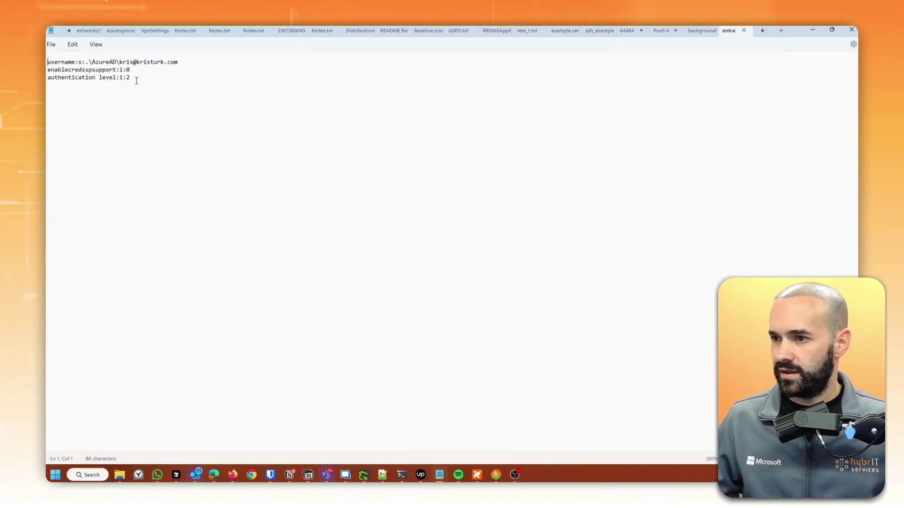
{"action": "type", "text": "enablerdsaadauth:i:1"}
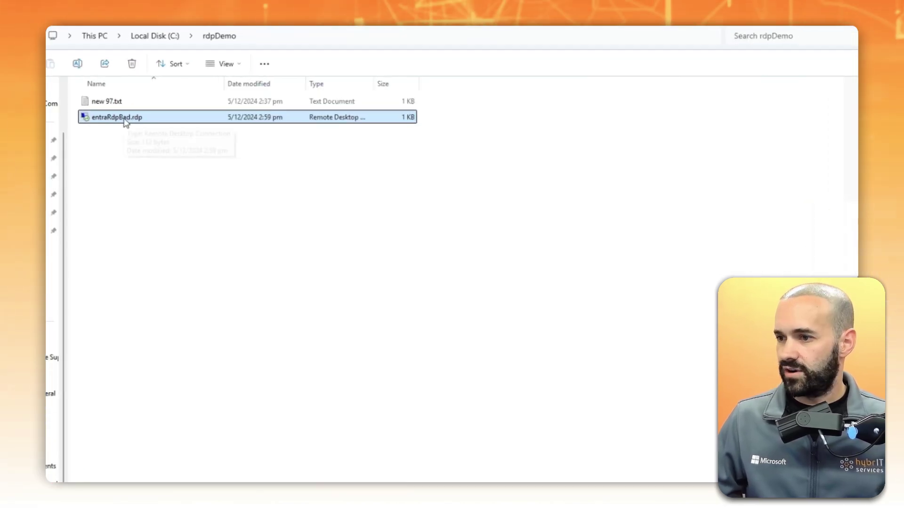
{"action": "left_click", "coordinate": [125, 119]}
{"action": "key", "text": "F2"}
{"action": "key", "text": "Right"}
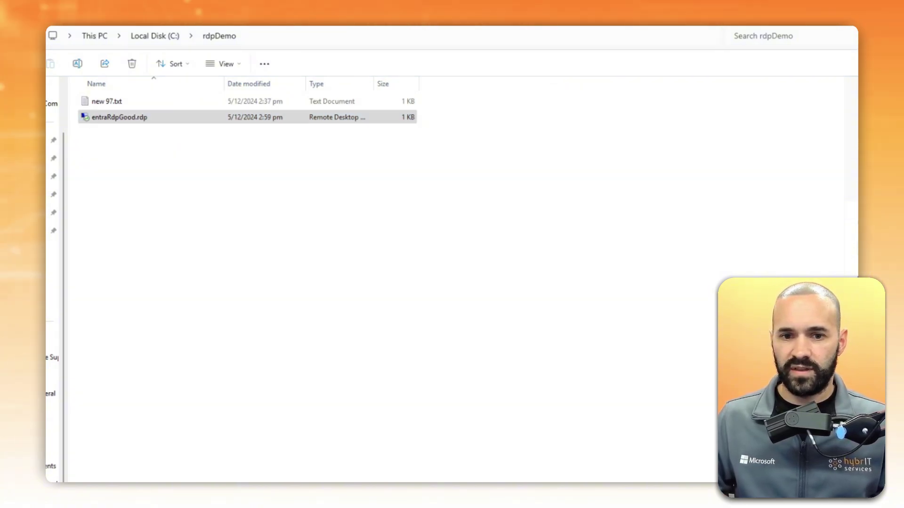
Step: Paste hyb-nz-demo from clipboard history as the computer name
{"action": "left_click", "coordinate": [248, 251]}
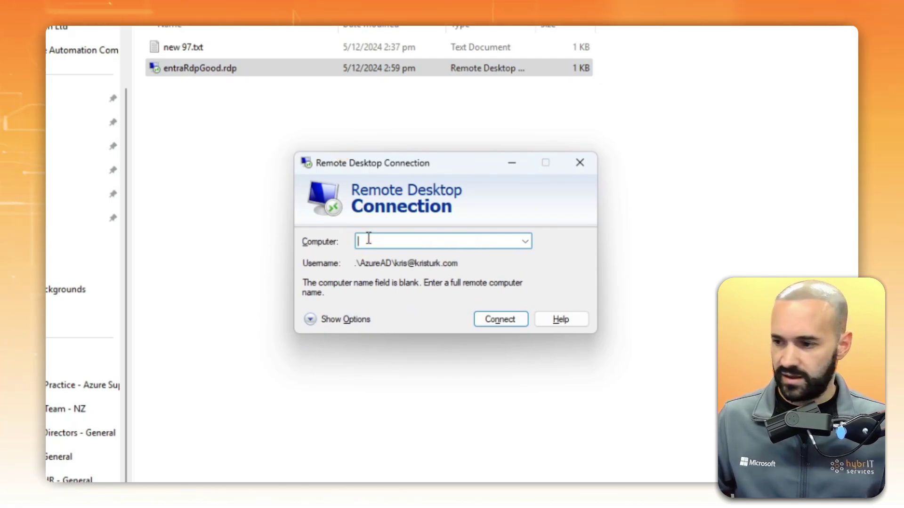
{"action": "key", "text": "super+v"}
{"action": "left_click", "coordinate": [445, 426]}
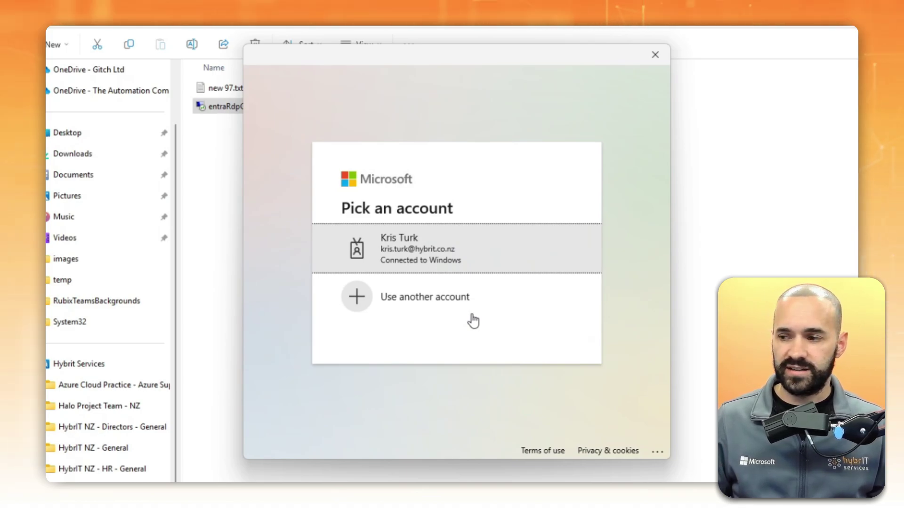
Step: Sign in with another Entra work account's email and password, then allow the connection
{"action": "left_click", "coordinate": [432, 311]}
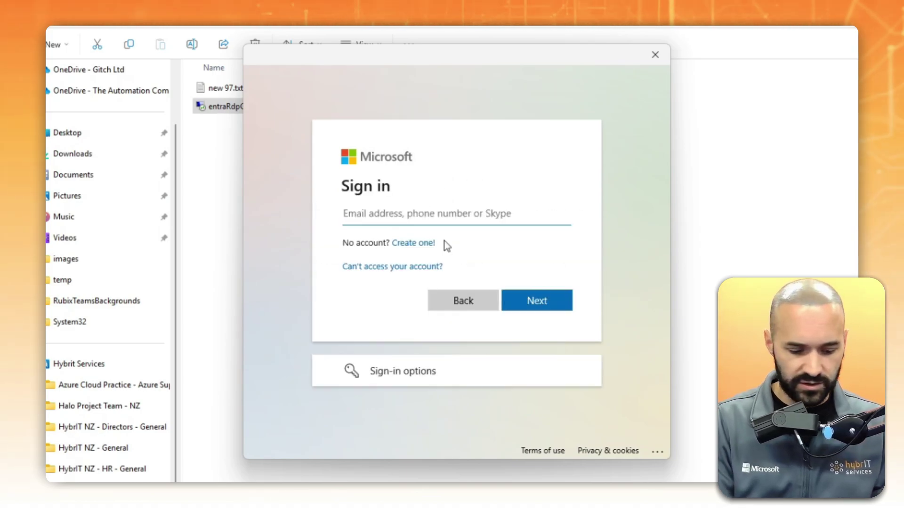
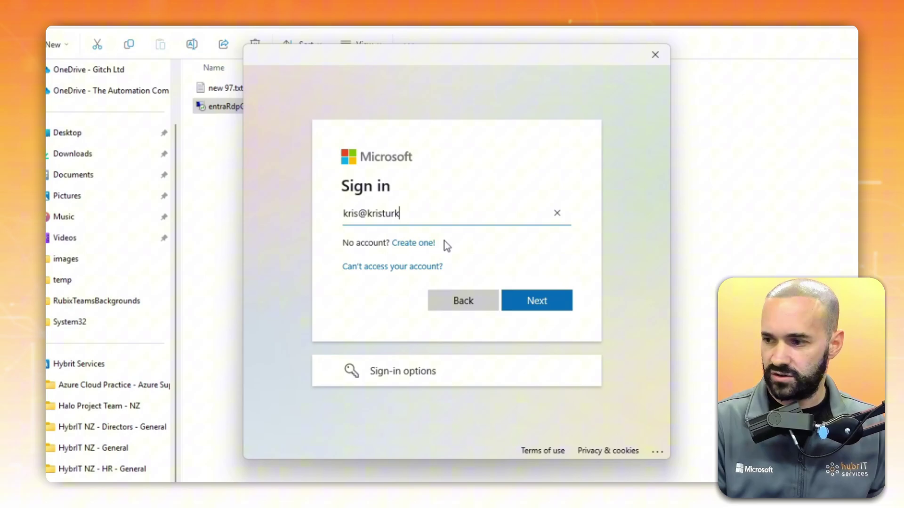
{"action": "key", "text": "Return"}
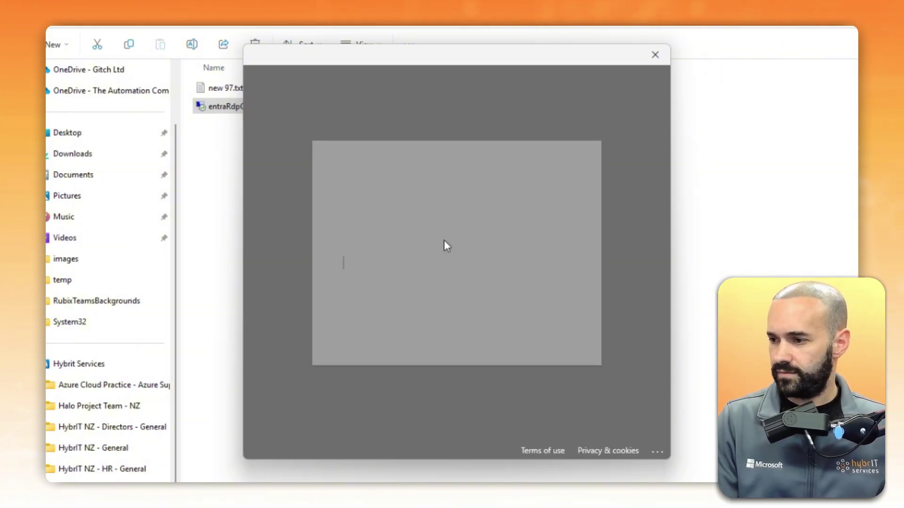
{"action": "type", "text": "••••••"}
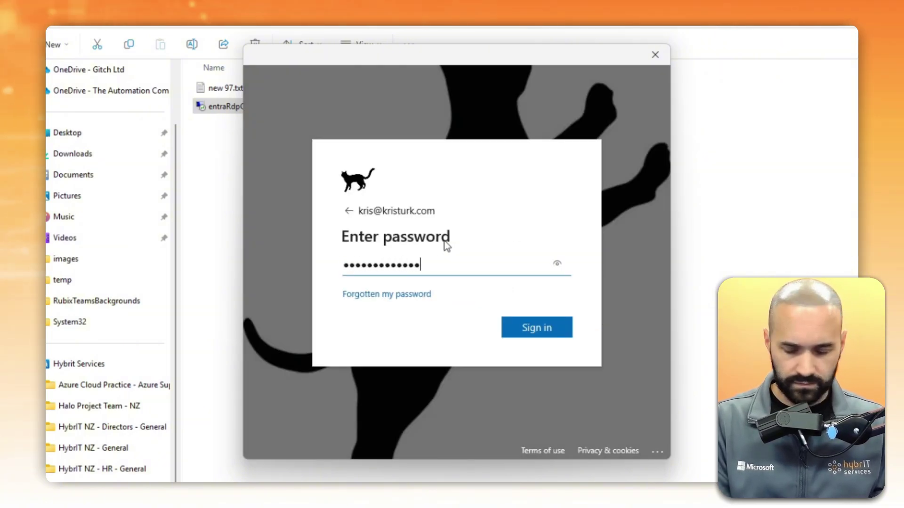
{"action": "type", "text": "•••••••"}
{"action": "key", "text": "Return"}
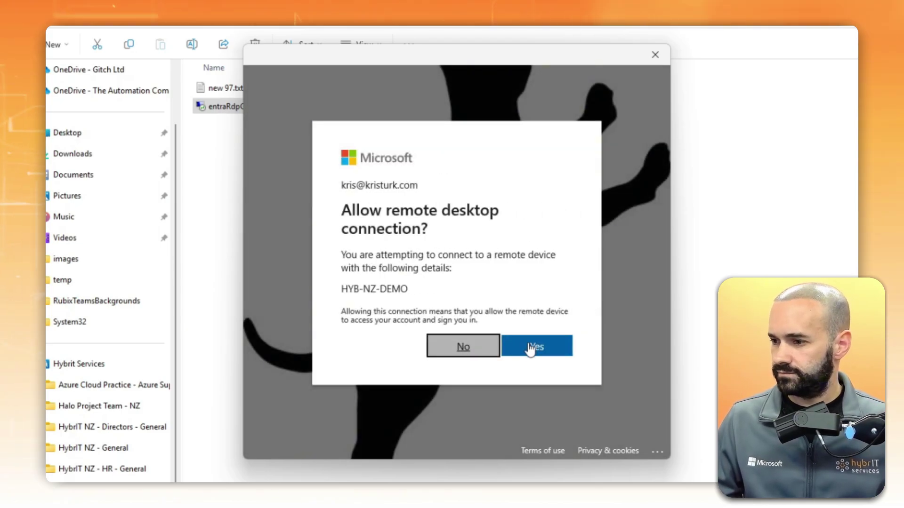
{"action": "left_click", "coordinate": [531, 348]}
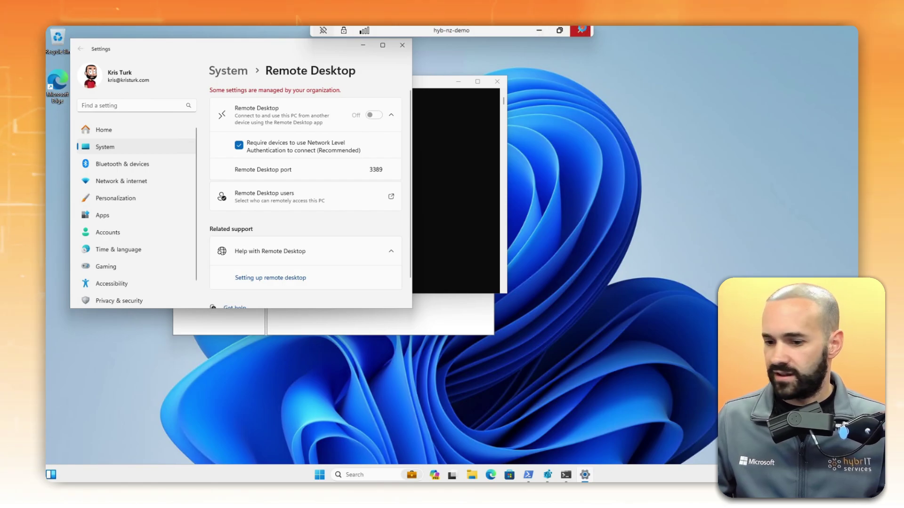
Step: Disconnect the hyb-nz-demo remote session and confirm the disconnect warning
{"action": "left_click", "coordinate": [582, 30]}
{"action": "left_click", "coordinate": [486, 273]}
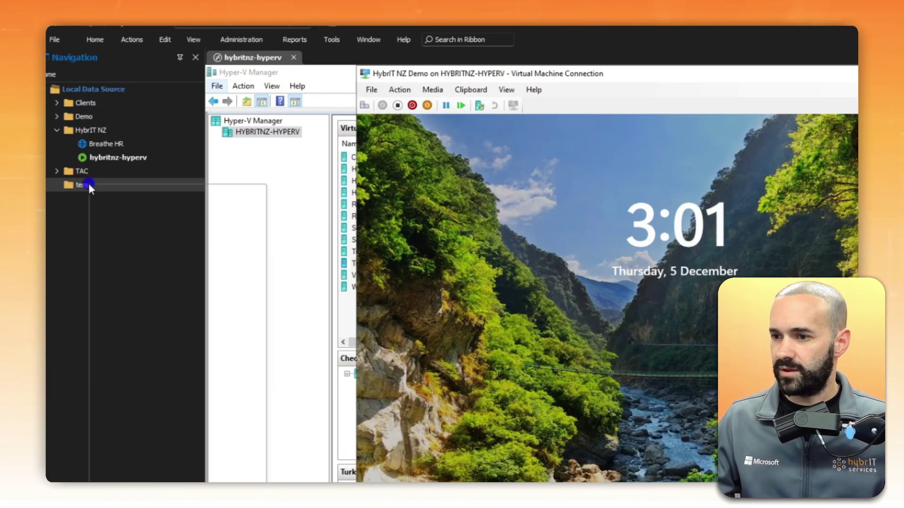
Step: Create a new RDP entry in the temp folder named hyb-nz-demo, letting the host fill in
{"action": "right_click", "coordinate": [77, 145]}
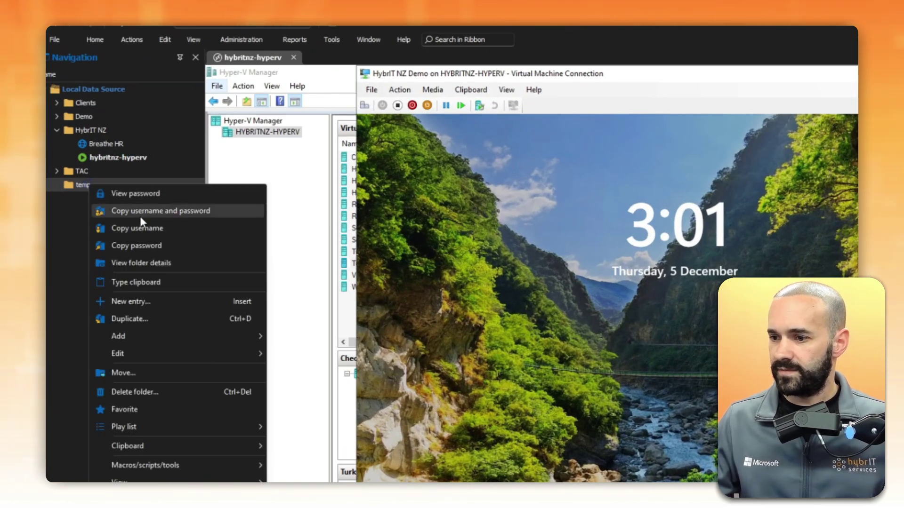
{"action": "left_click", "coordinate": [153, 306]}
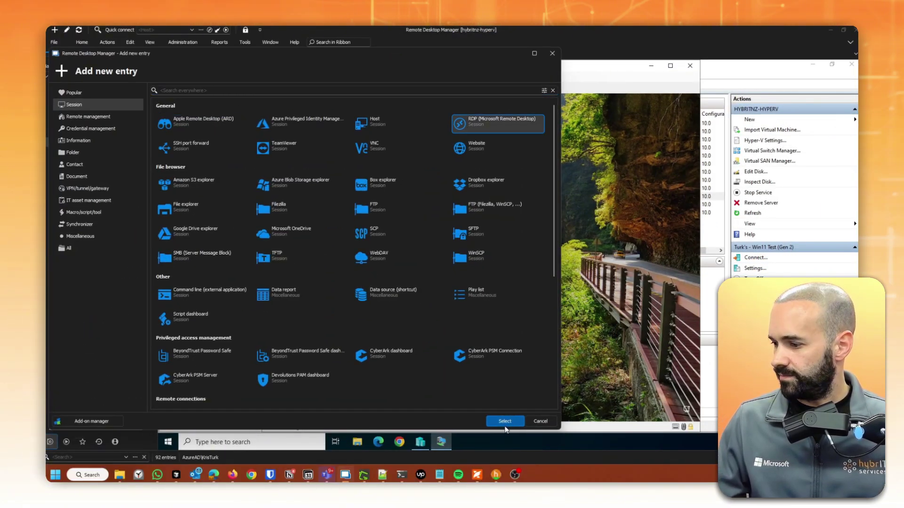
{"action": "key", "text": "Escape"}
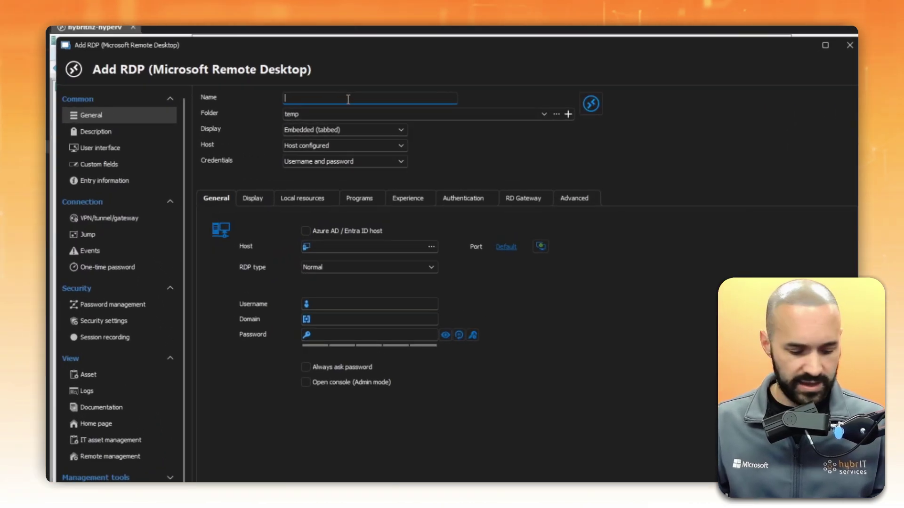
{"action": "key", "text": "super+v"}
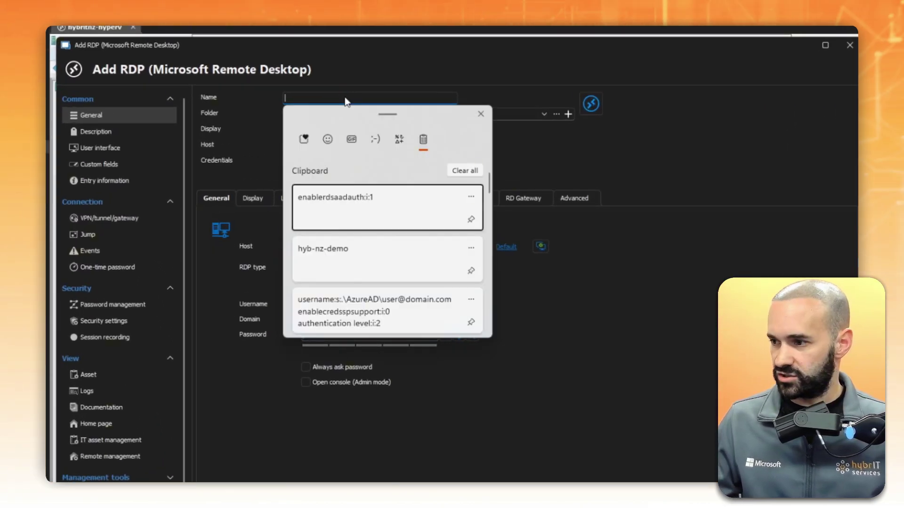
{"action": "left_click", "coordinate": [353, 261]}
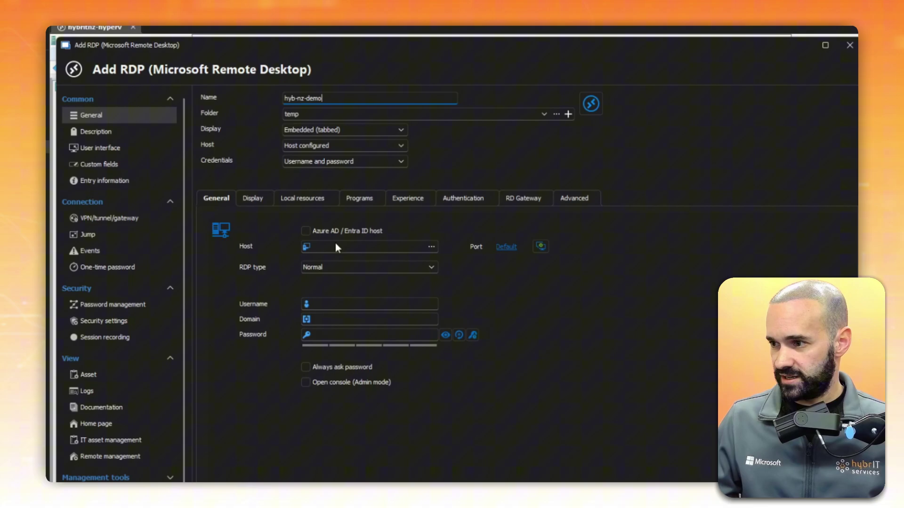
{"action": "key", "text": "Tab"}
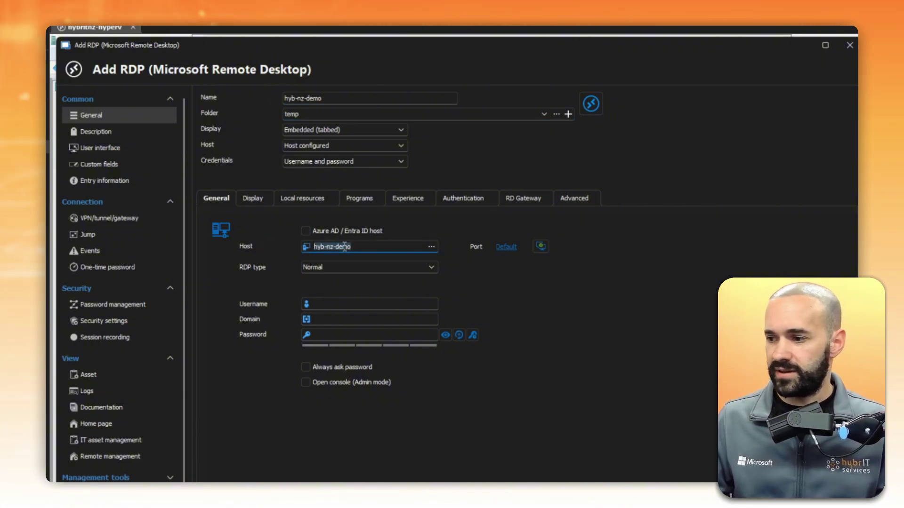
Step: Enter the azuread\-prefixed username and the account password for the entry
{"action": "left_click", "coordinate": [354, 304]}
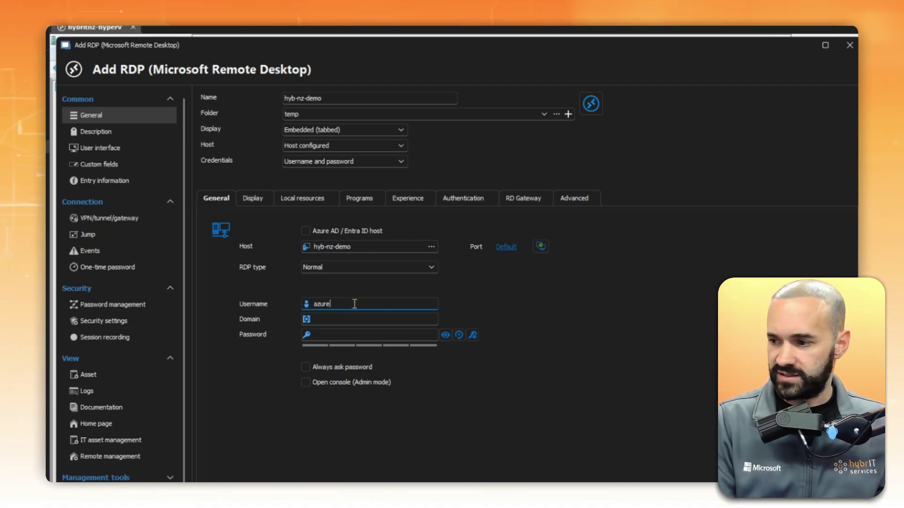
{"action": "type", "text": "azuread\\"}
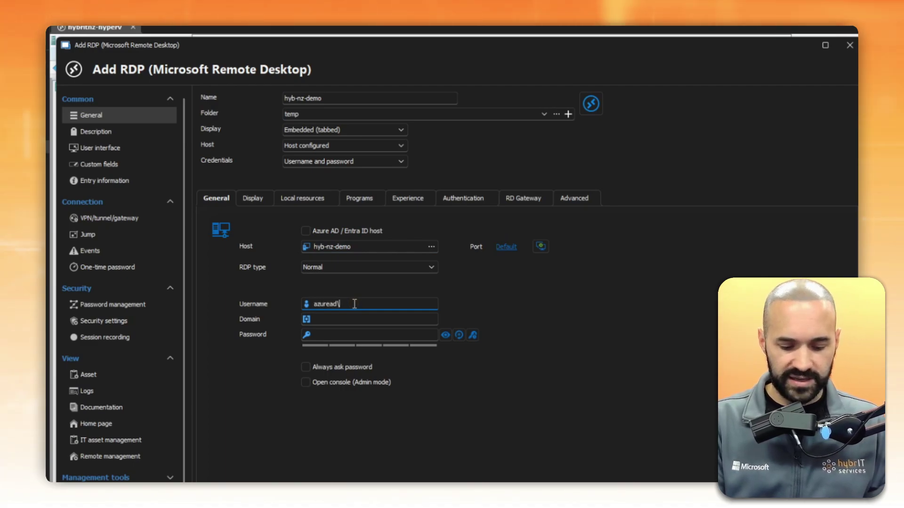
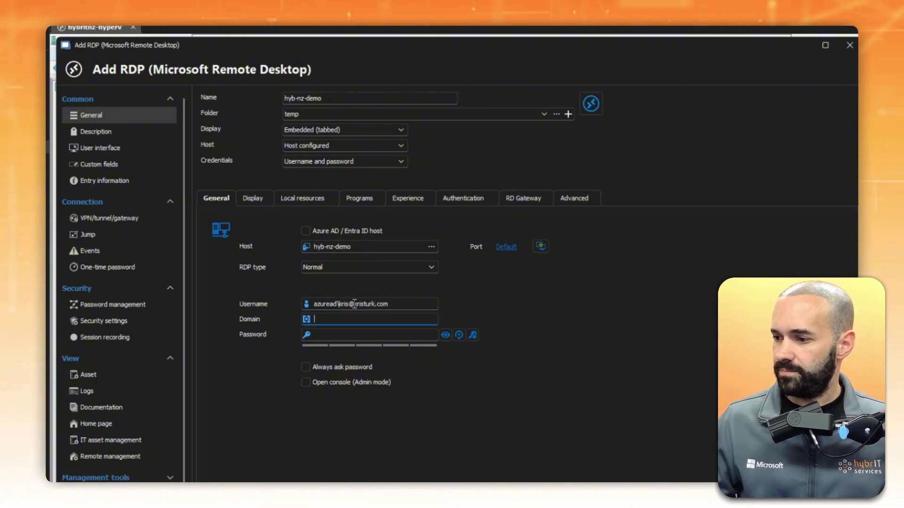
{"action": "key", "text": "Tab"}
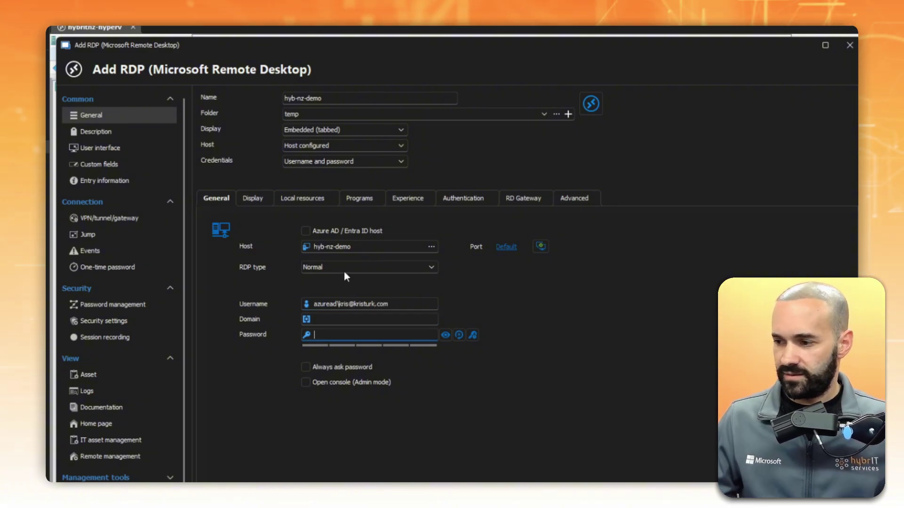
{"action": "type", "text": "abc"}
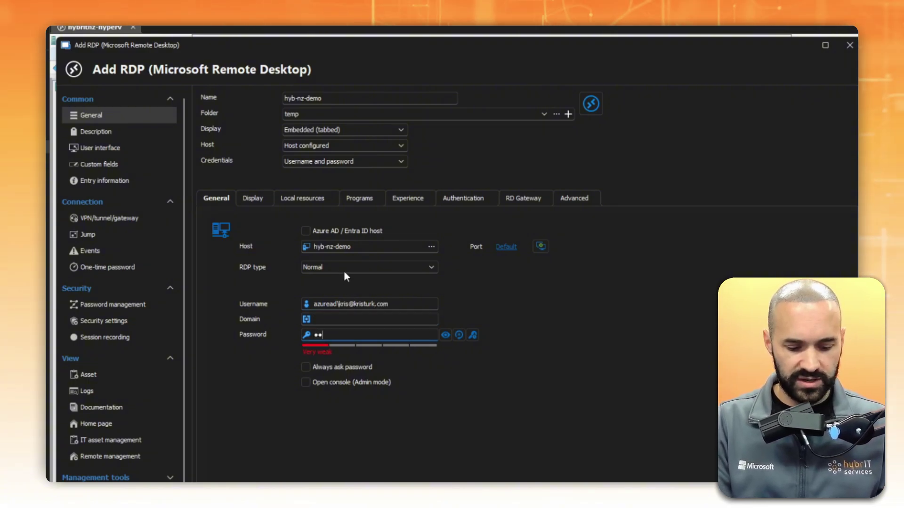
{"action": "key", "text": "BackSpace"}
{"action": "key", "text": "BackSpace"}
{"action": "key", "text": "BackSpace"}
{"action": "type", "text": "*************"}
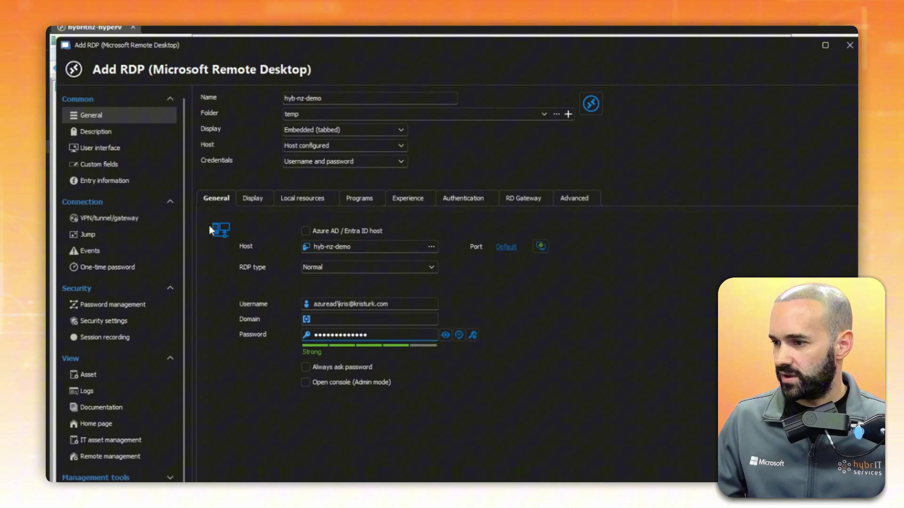
Step: Tick Enable Azure AD / Entra ID SSO in the entry's Authentication settings, keeping NLA on
{"action": "left_click", "coordinate": [460, 199]}
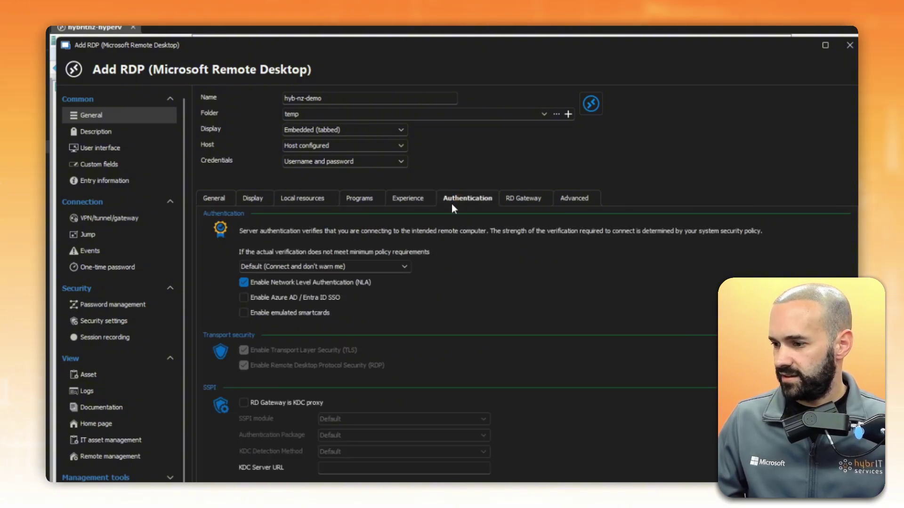
{"action": "left_click", "coordinate": [244, 299]}
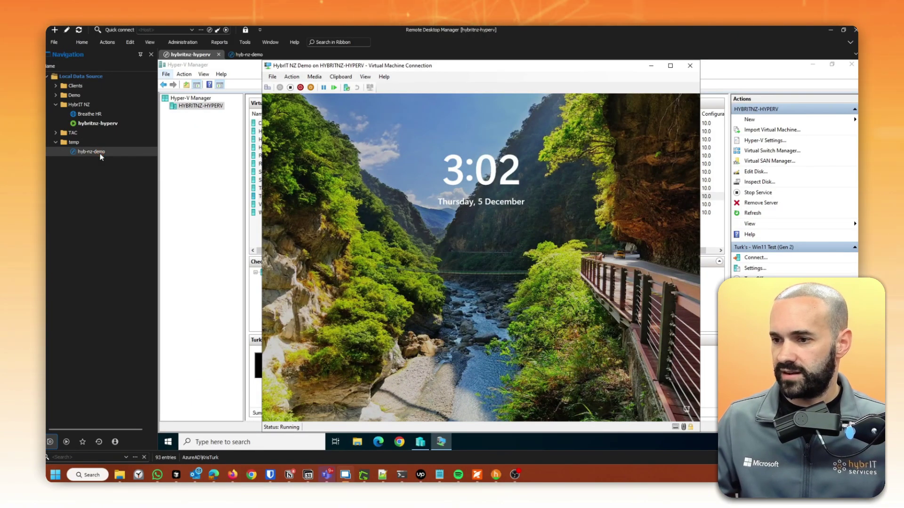
Step: Launch hyb-nz-demo and sign in with a different Entra work account and its password
{"action": "double_click", "coordinate": [100, 153]}
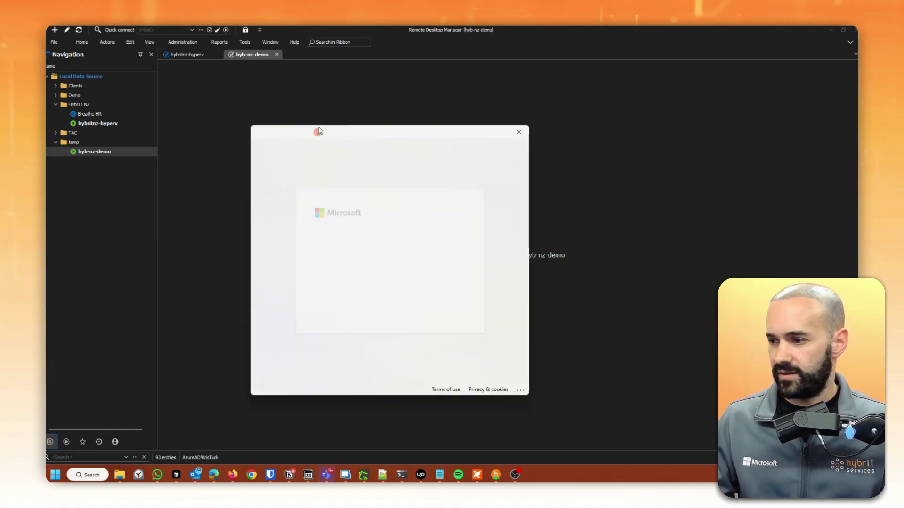
{"action": "left_click", "coordinate": [377, 271]}
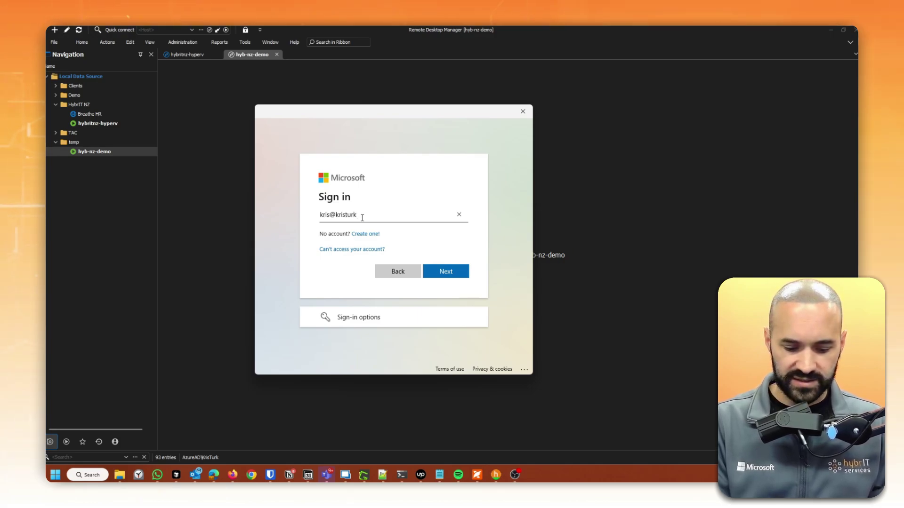
{"action": "type", "text": "com"}
{"action": "key", "text": "Return"}
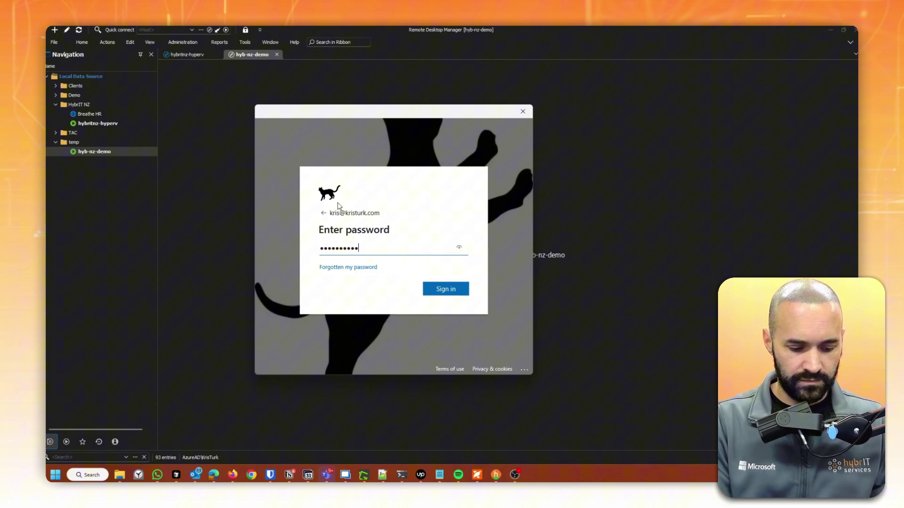
{"action": "key", "text": "Return"}
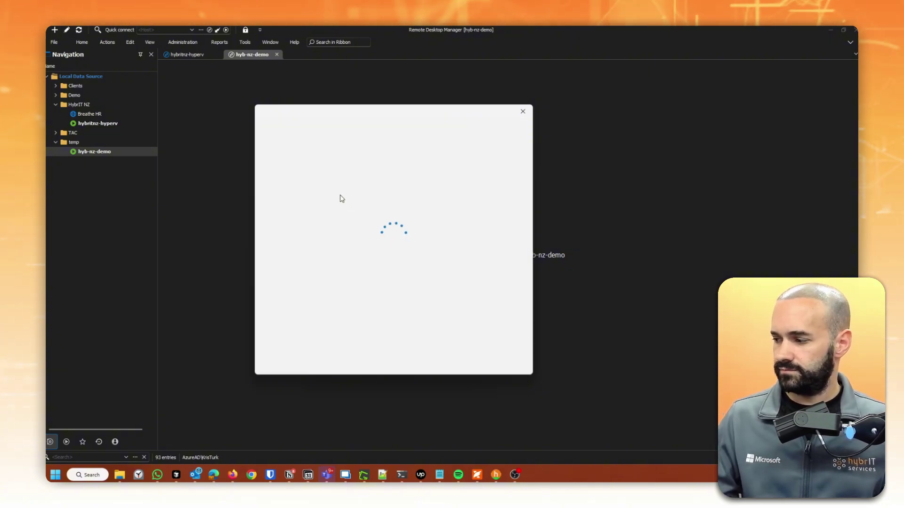